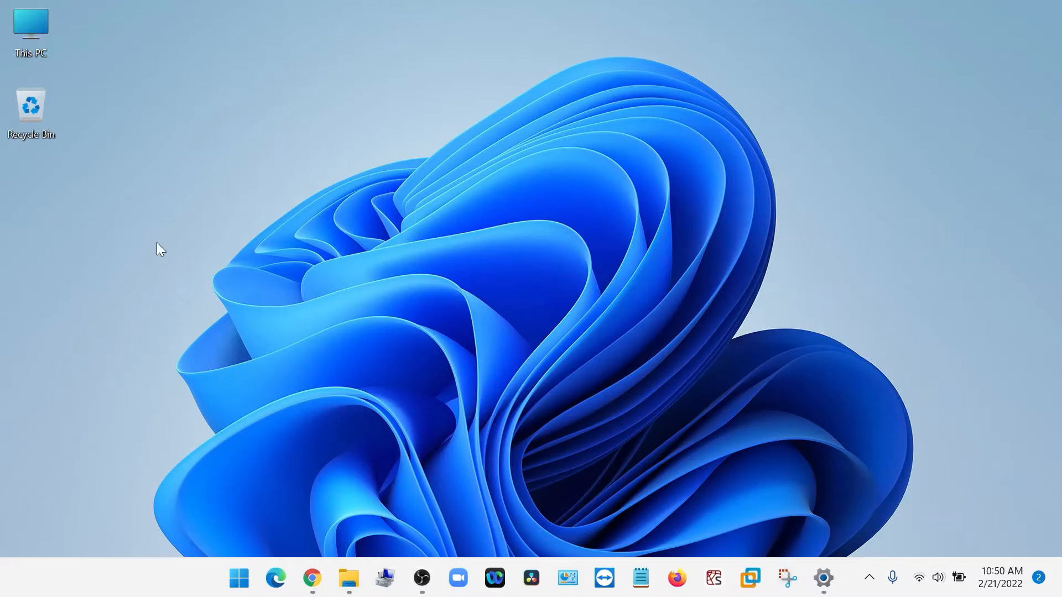
Open the System Protection settings for this PC through its properties and the advanced system settings.
right_click(14, 29)
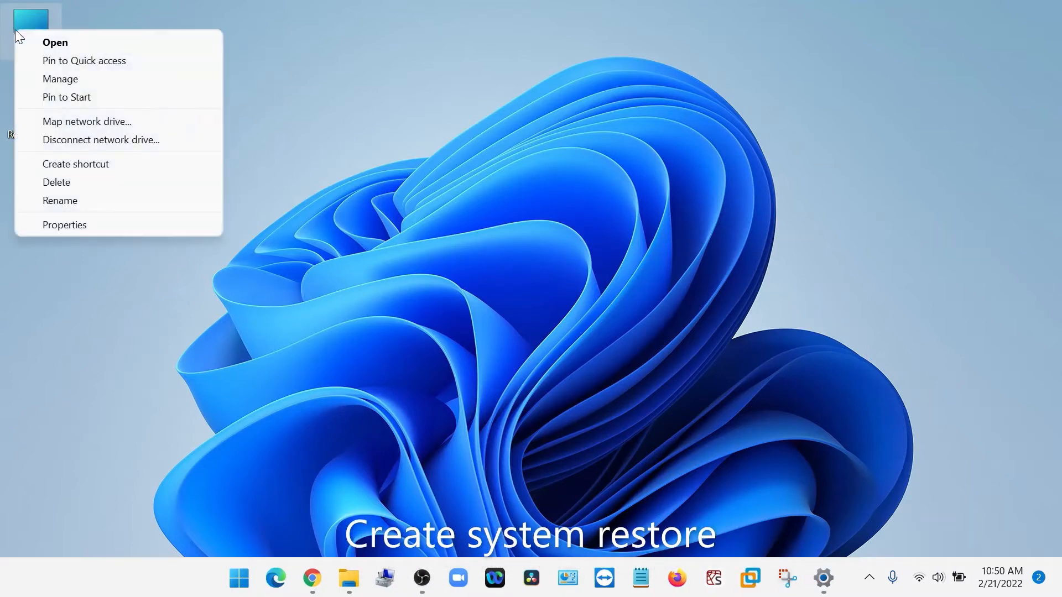
click(91, 222)
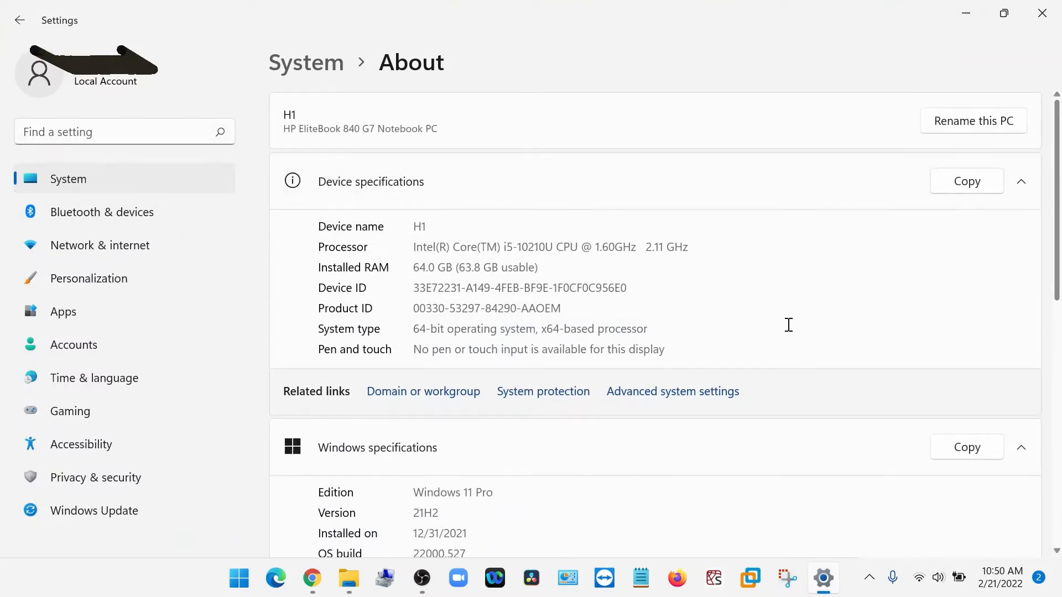
scroll(788, 332, down, 4)
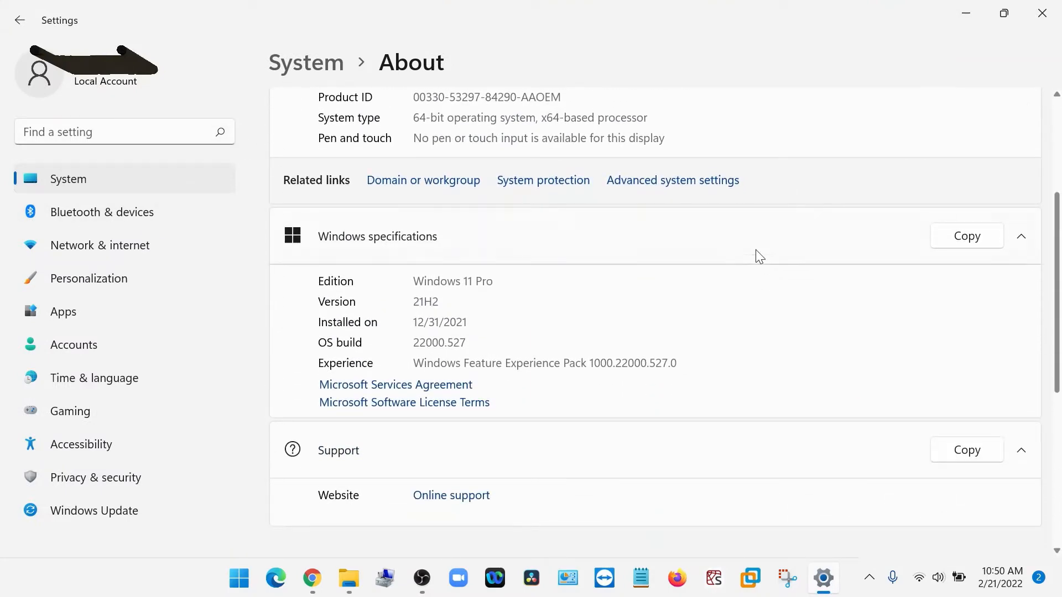
click(679, 181)
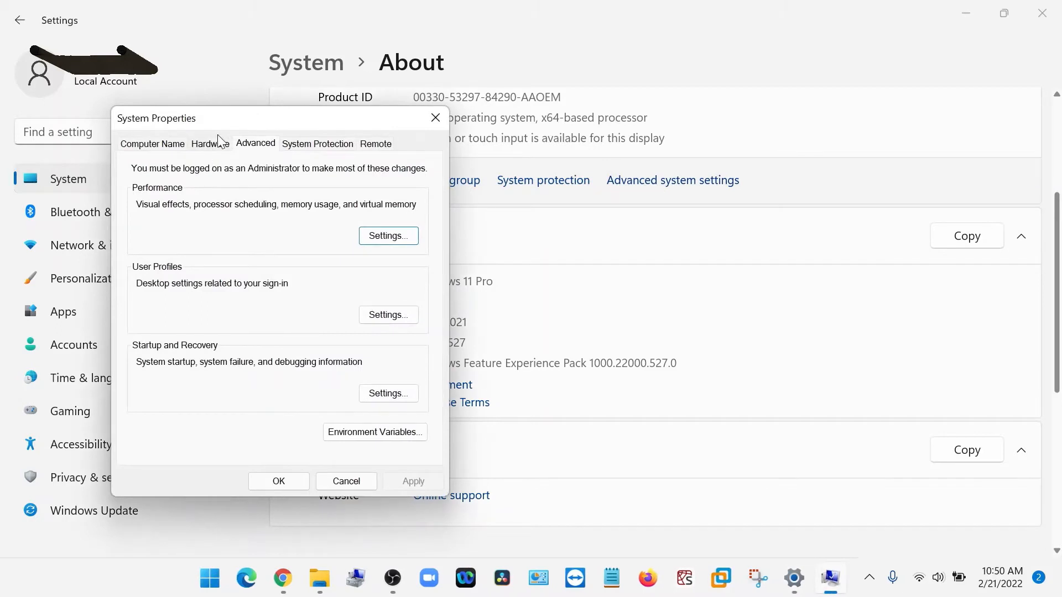
click(291, 144)
Create a system restore point described as "Before upgrade VMware" and close the system settings.
click(365, 435)
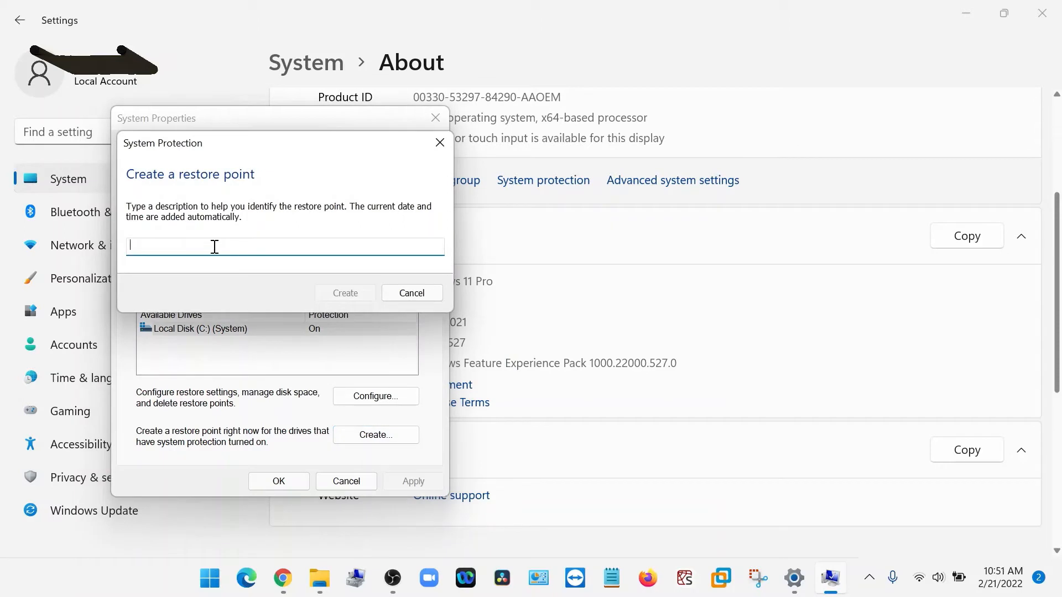
text(Before upgrade)
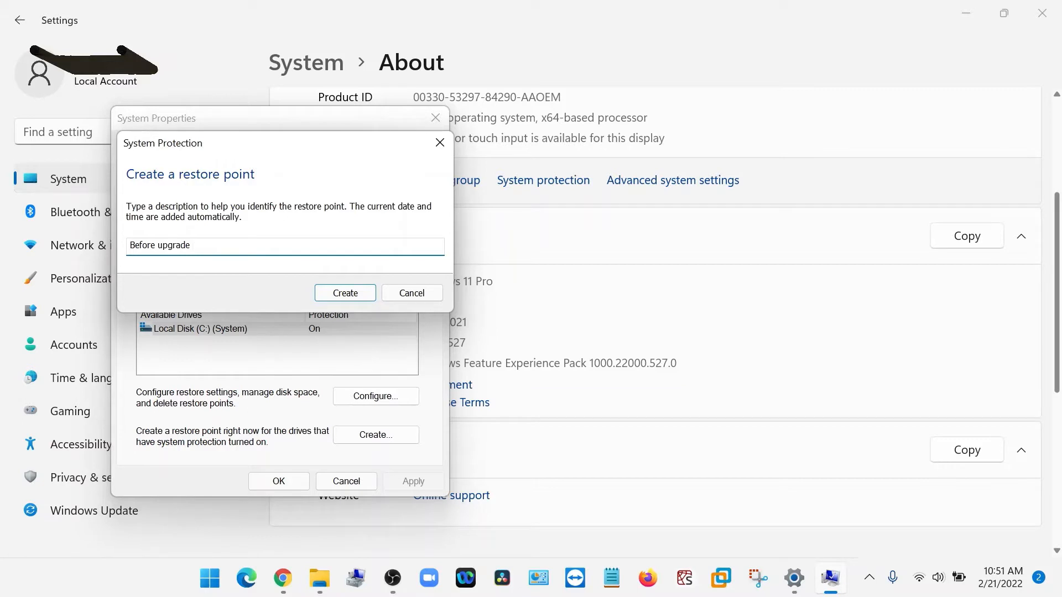
text( VMware)
click(329, 293)
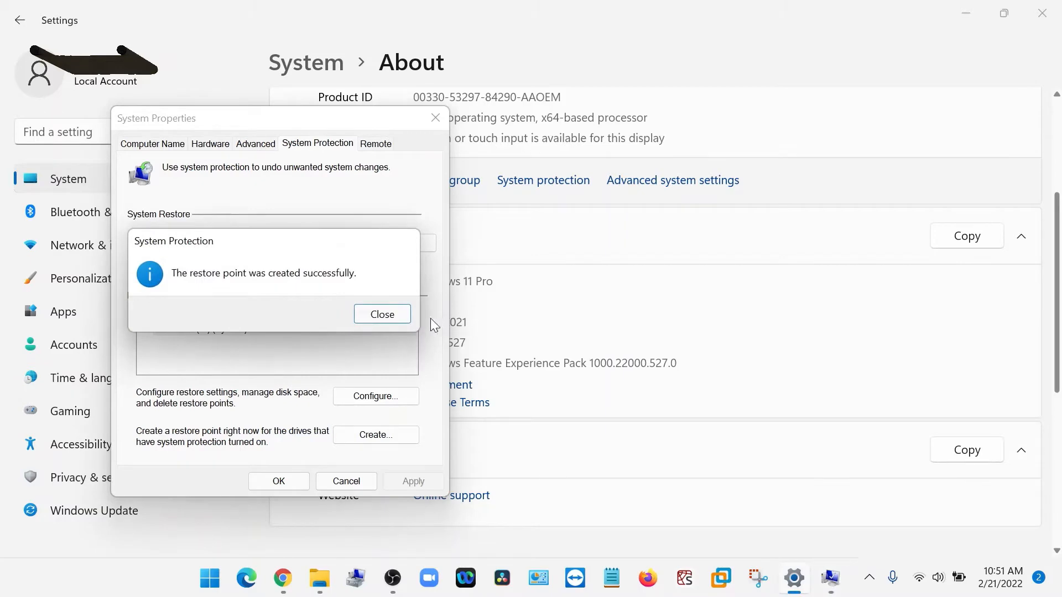
click(386, 314)
click(279, 480)
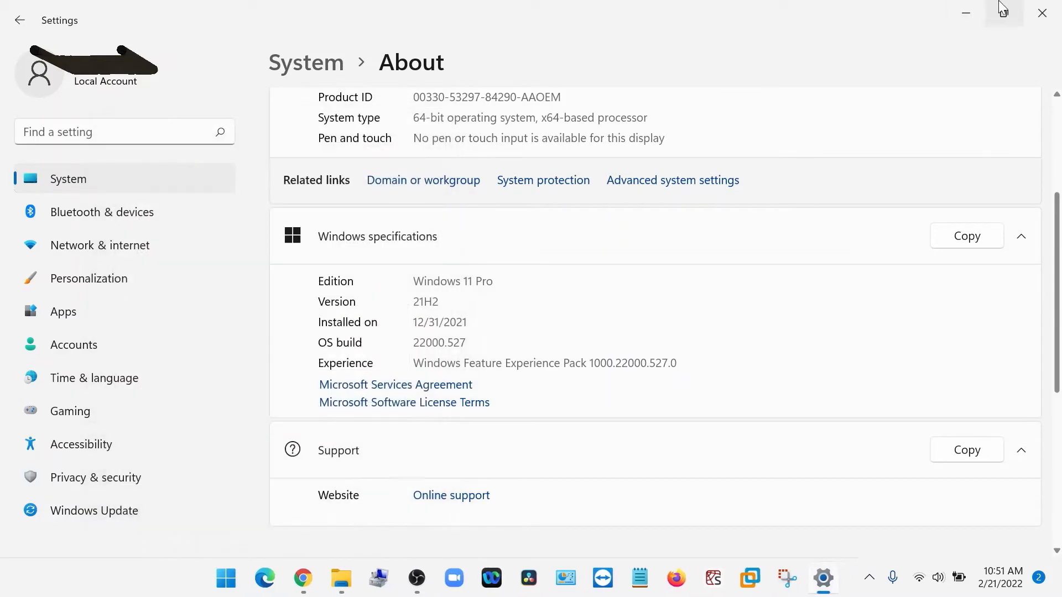
click(1032, 12)
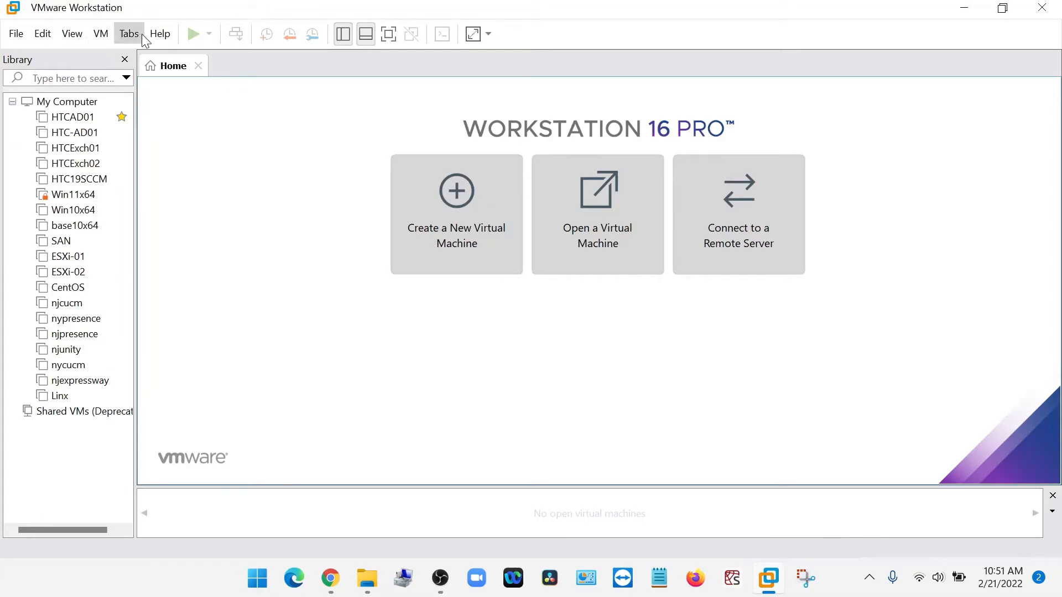
Check VMware Workstation for software updates, download and install version 16.2.2, and finish the setup wizard.
click(157, 38)
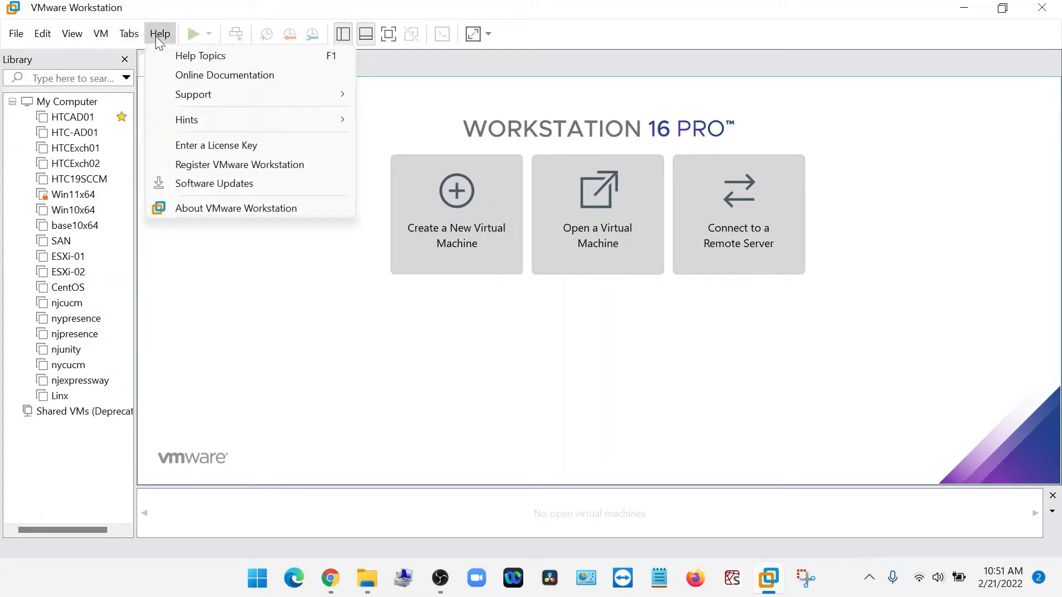
click(243, 190)
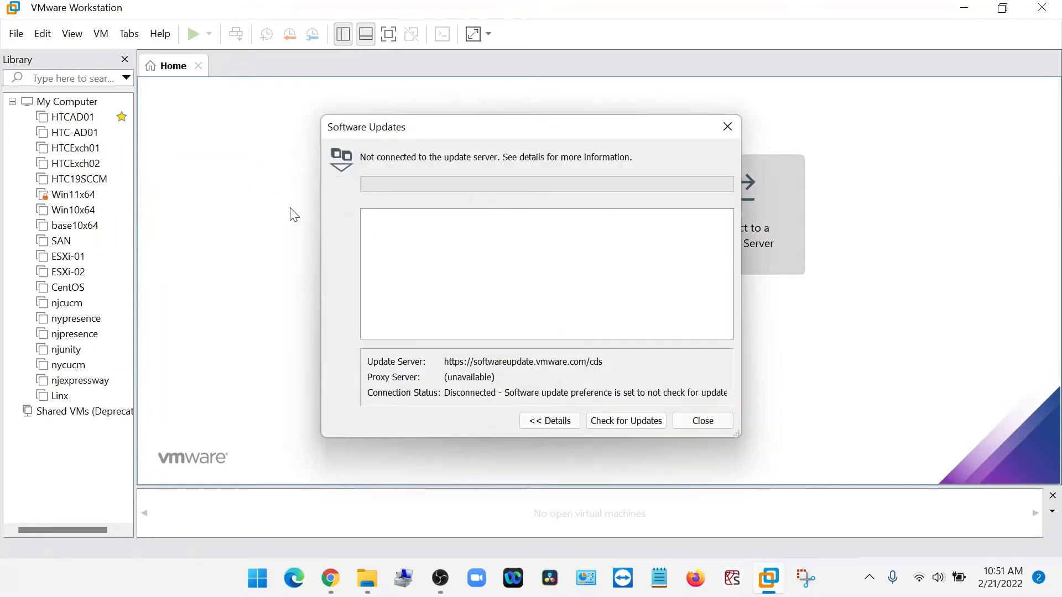
click(636, 423)
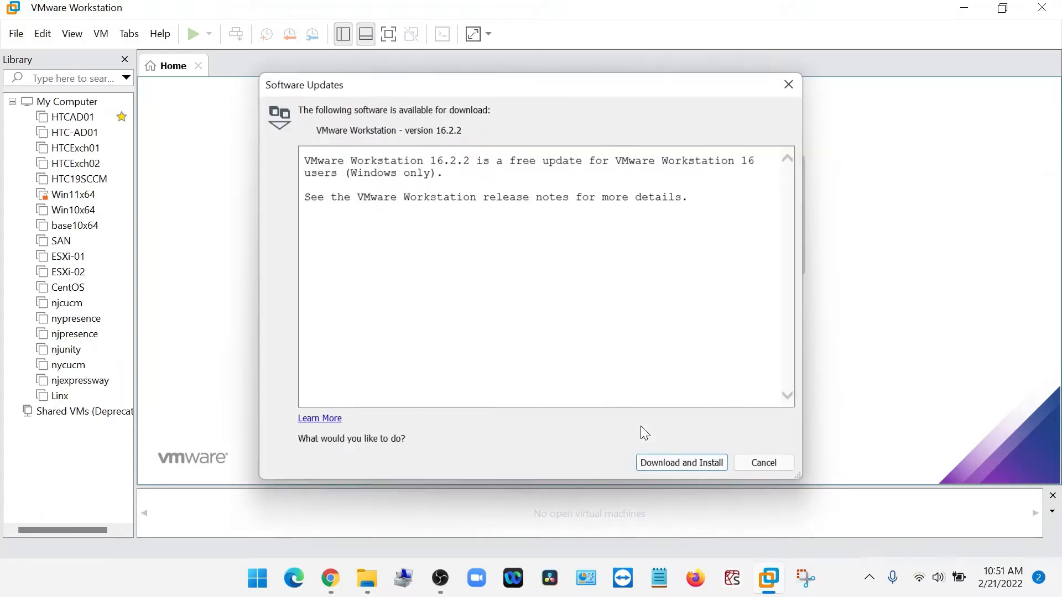
click(676, 460)
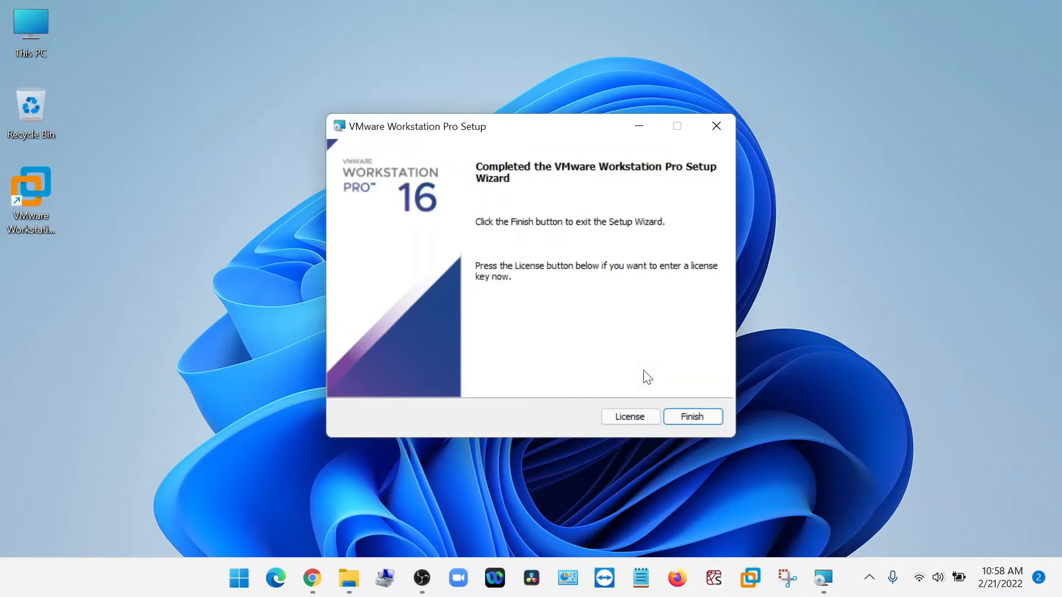
click(700, 423)
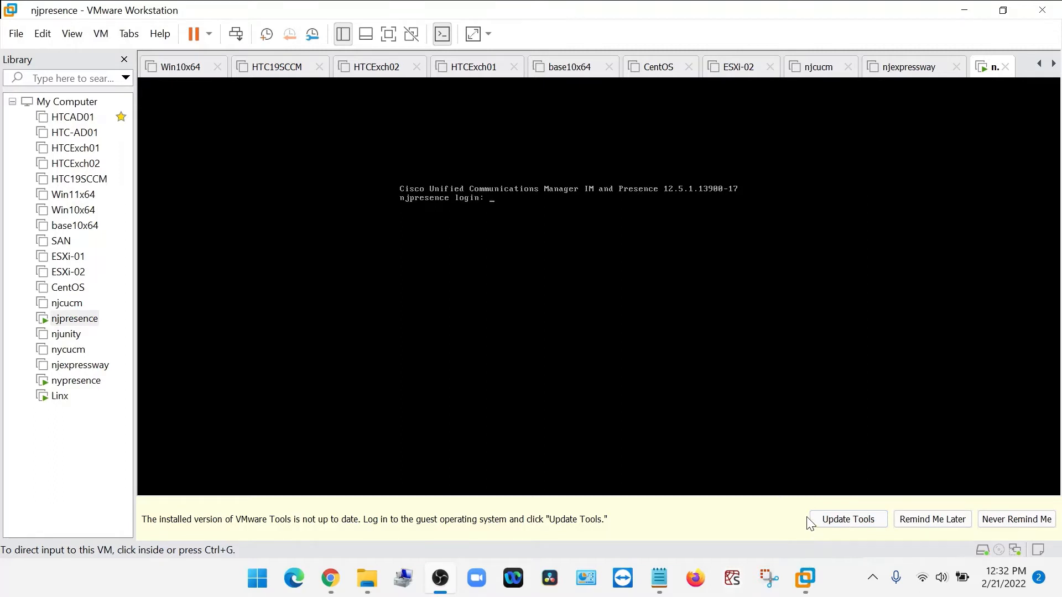
Log in to the njpresence virtual machine's console as Administrator with the account password.
click(526, 405)
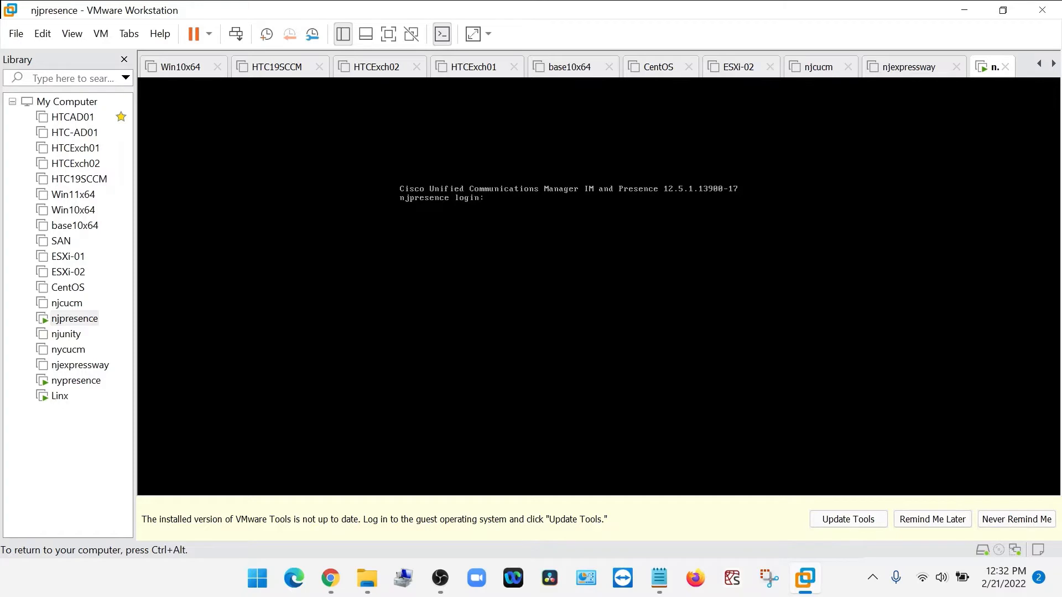
text(Administrator)
key(Return)
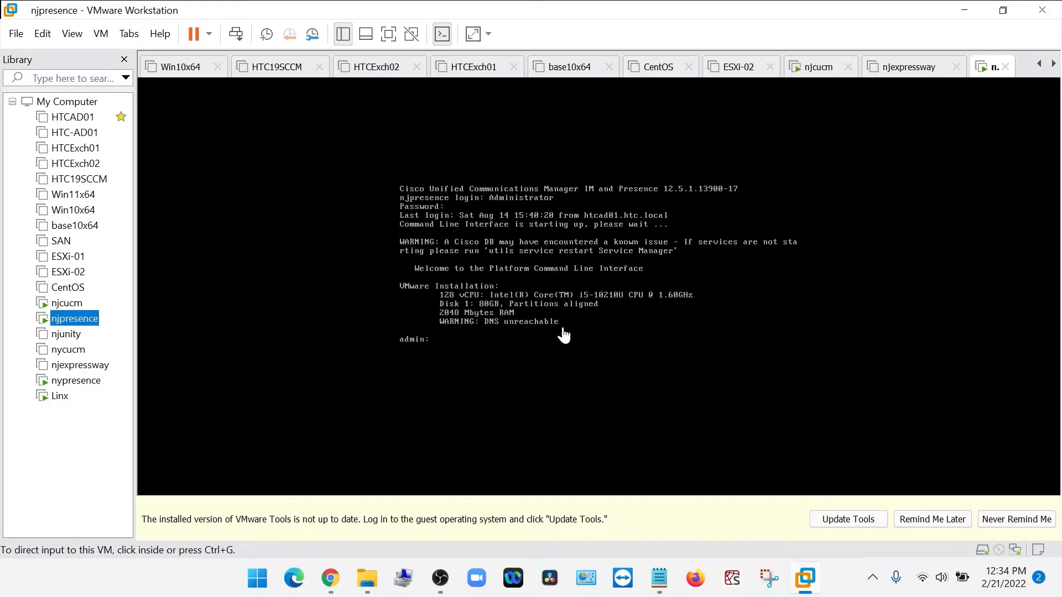
click(563, 330)
key(ctrl+alt)
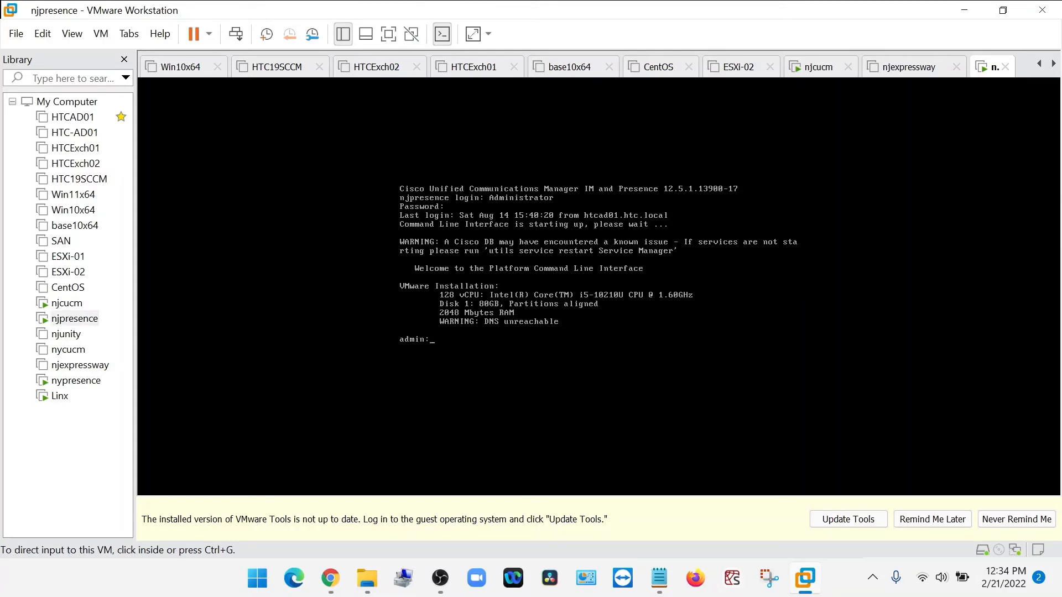
Set the njpresence OS security mode to permissive by running "utils os secure permissive".
click(532, 338)
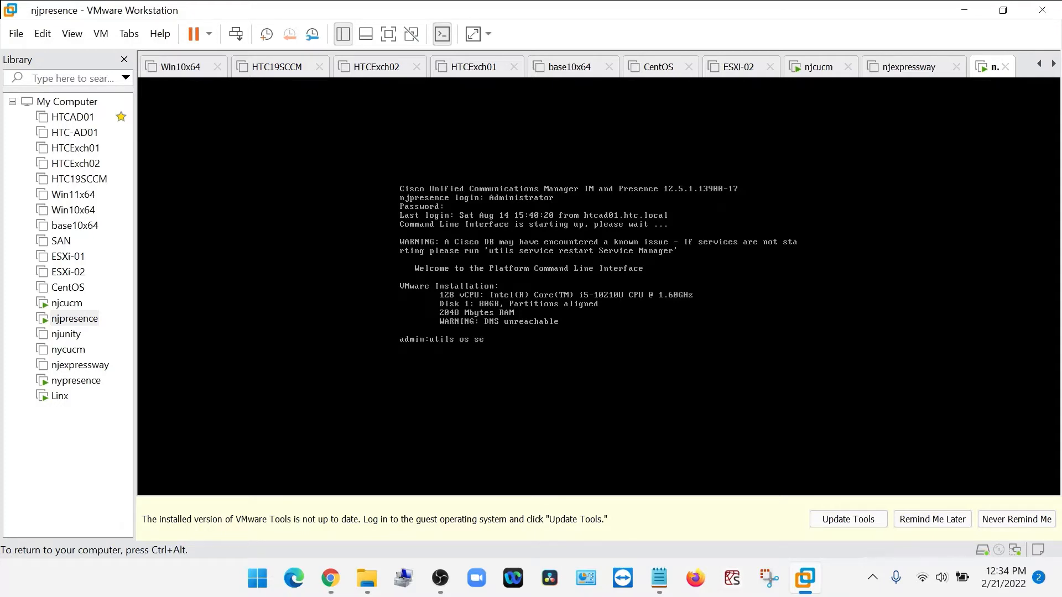
text(re permissive)
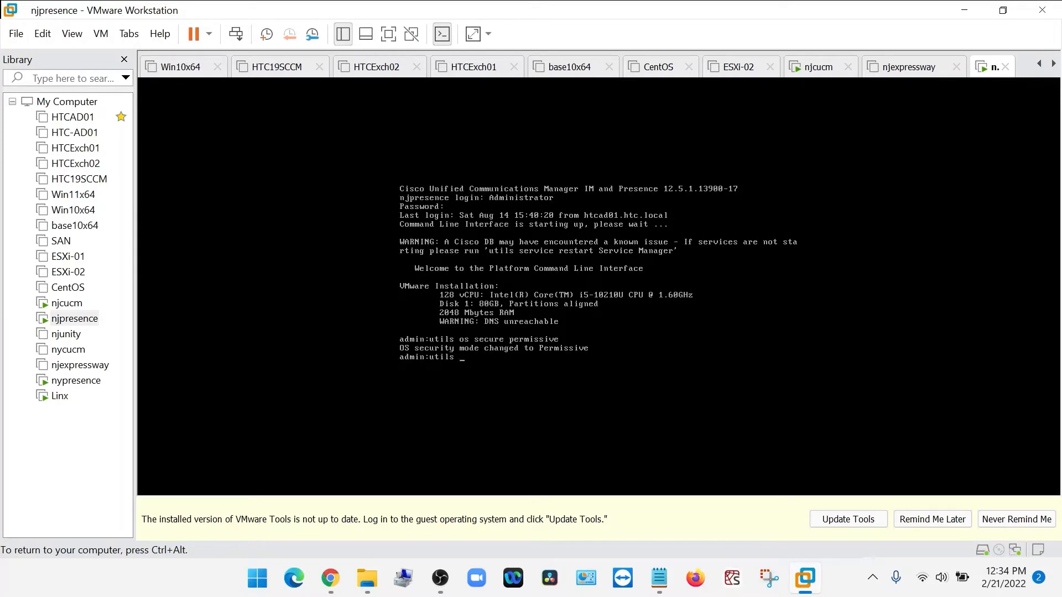
Try to upgrade VMware Tools in the njpresence console by running "utils vmtools refresh".
text(tools refresh)
key(Return)
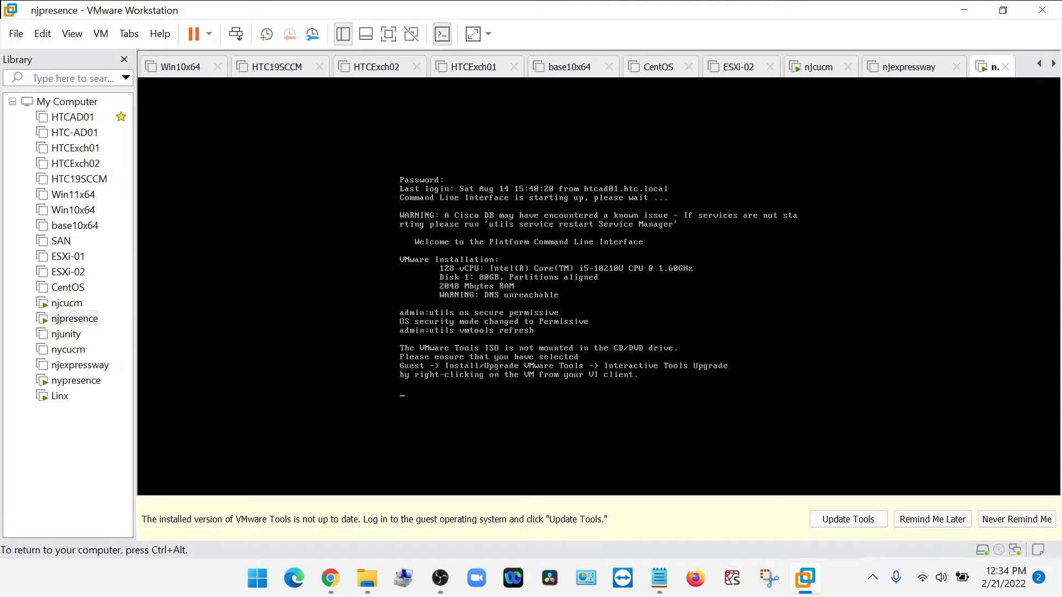
key(ctrl+alt)
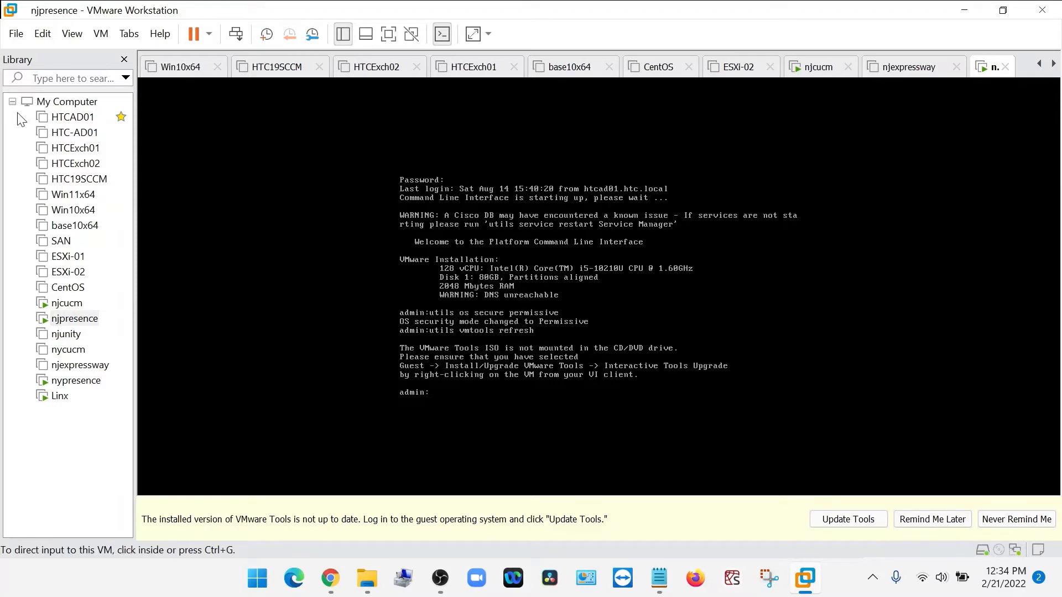
Start the VMware Tools update for the njpresence virtual machine to mount the installer, and return to its console.
right_click(87, 317)
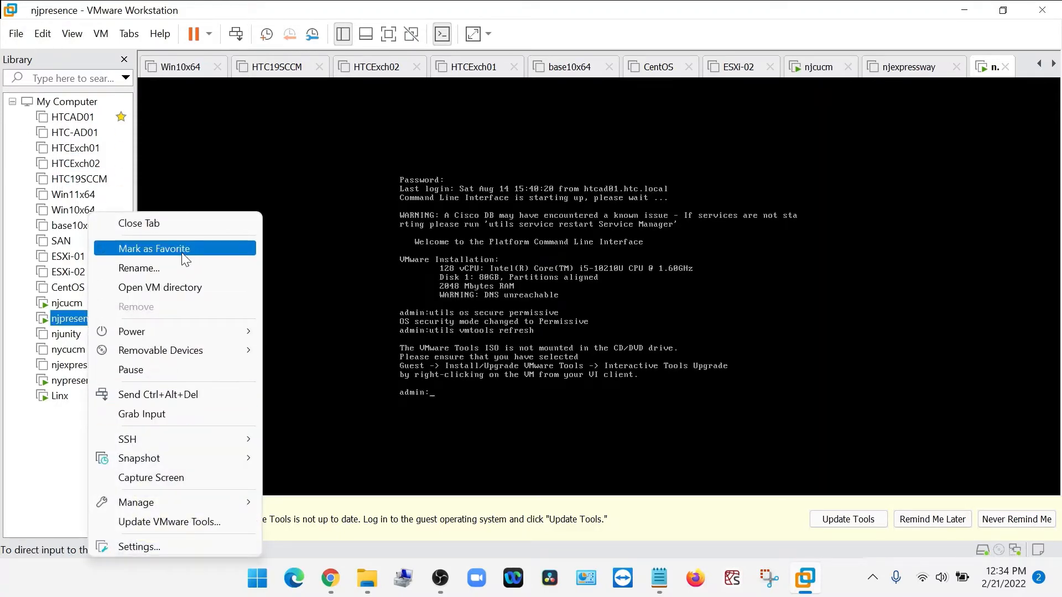
click(166, 522)
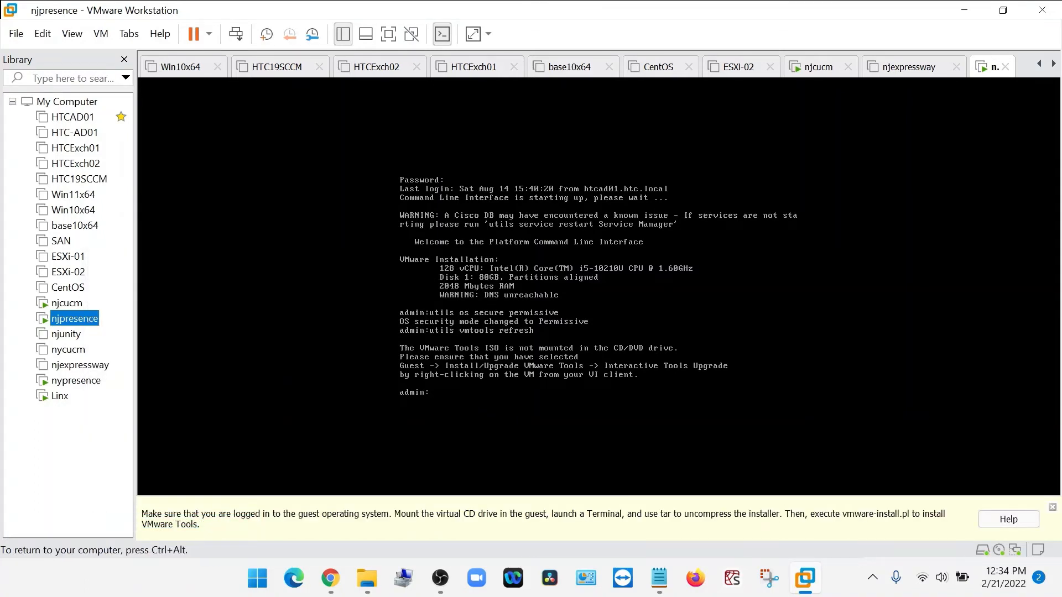
key(ctrl+alt)
right_click(80, 319)
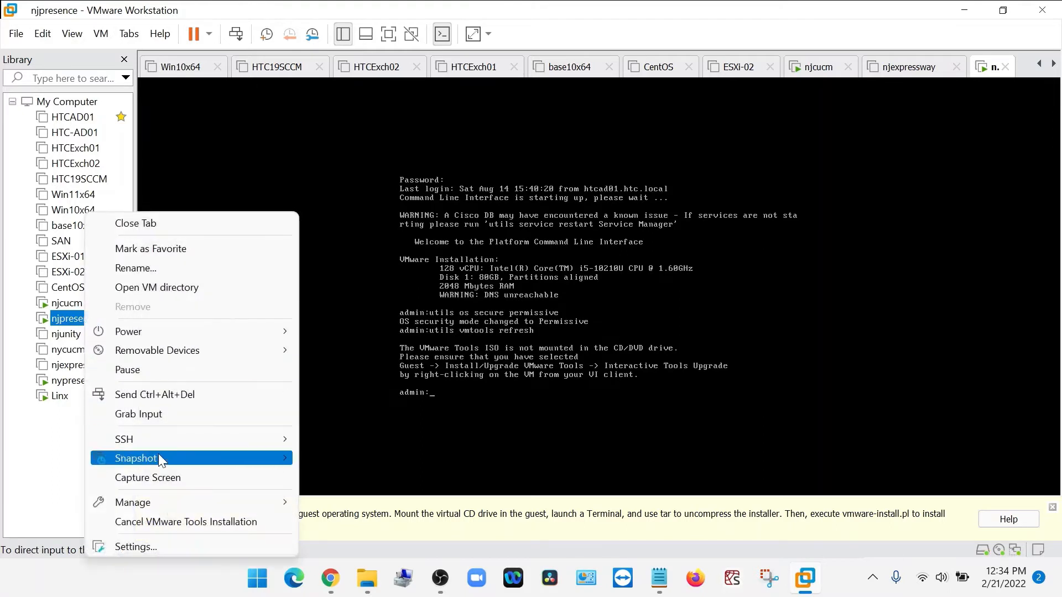
click(166, 521)
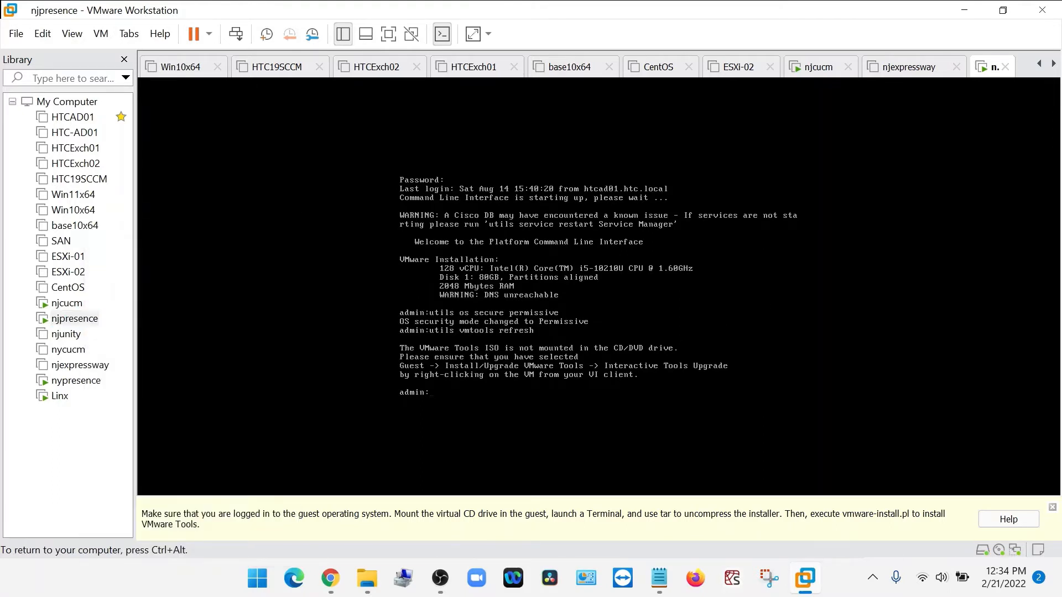
Run "utils vmtools refresh" again on njpresence, answer y to continue, and release the console input.
key(Up)
key(Return)
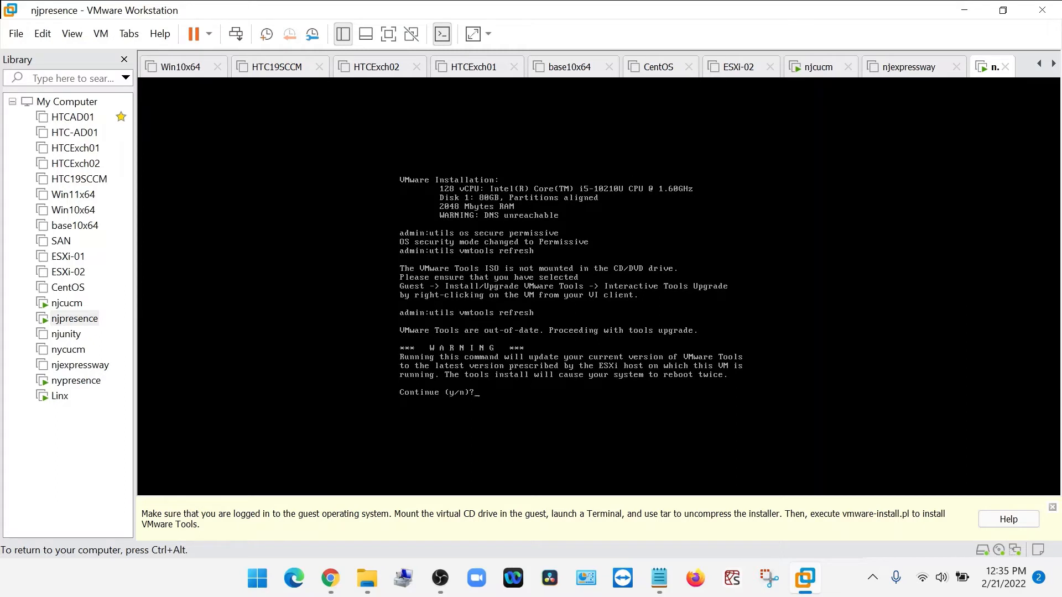
text(y)
key(Return)
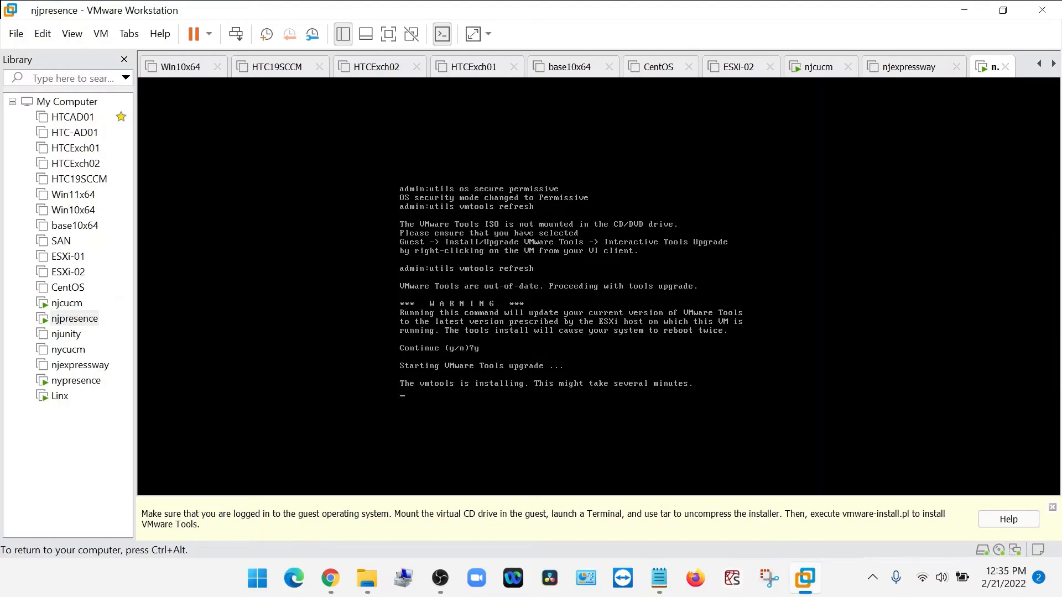
key(ctrl+alt)
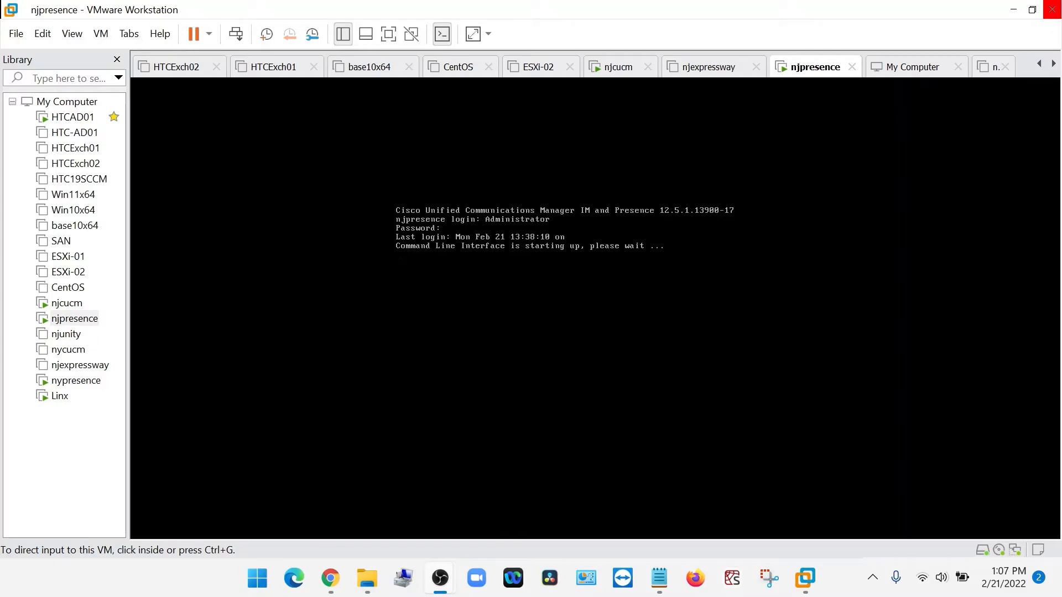
Check the VMware Tools option available for the nypresence virtual machine and dismiss it without changes.
click(68, 381)
right_click(68, 383)
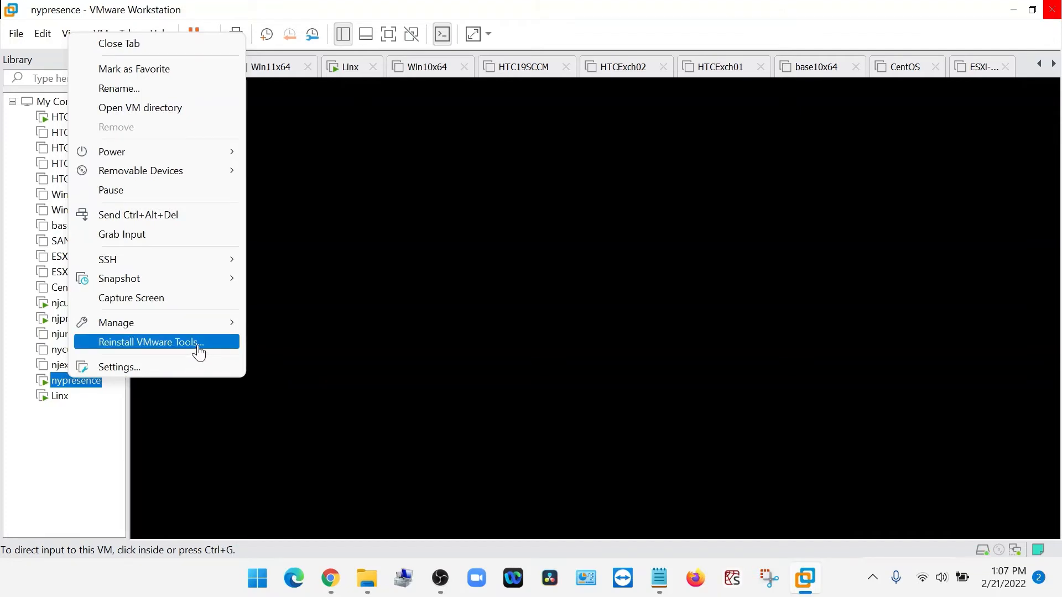
click(497, 313)
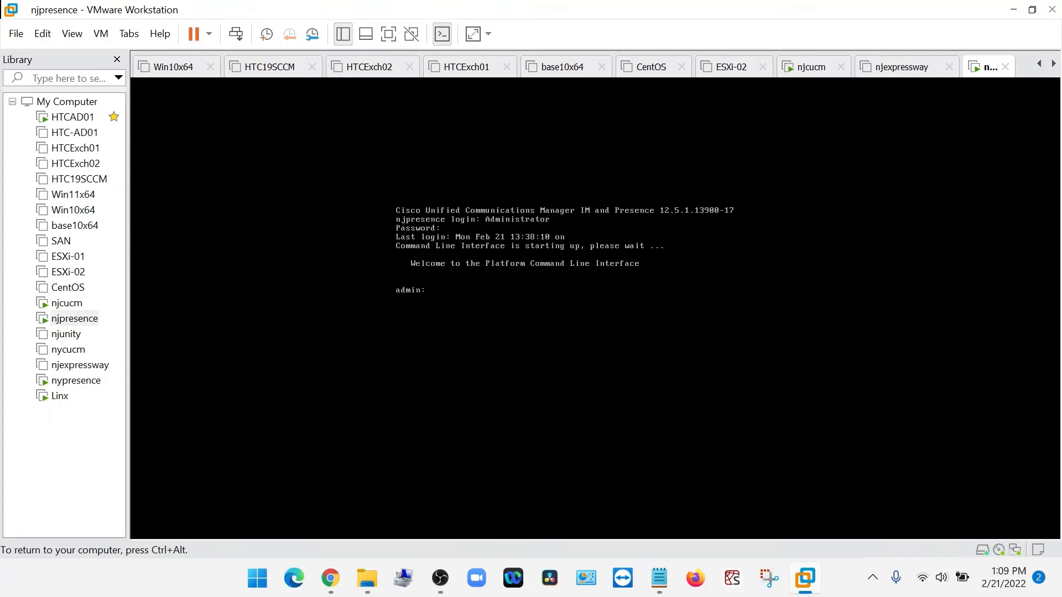
Enter the command "utils os secure enforce" in the njpresence console to restore enforced OS security.
text(utils os secure enforce)
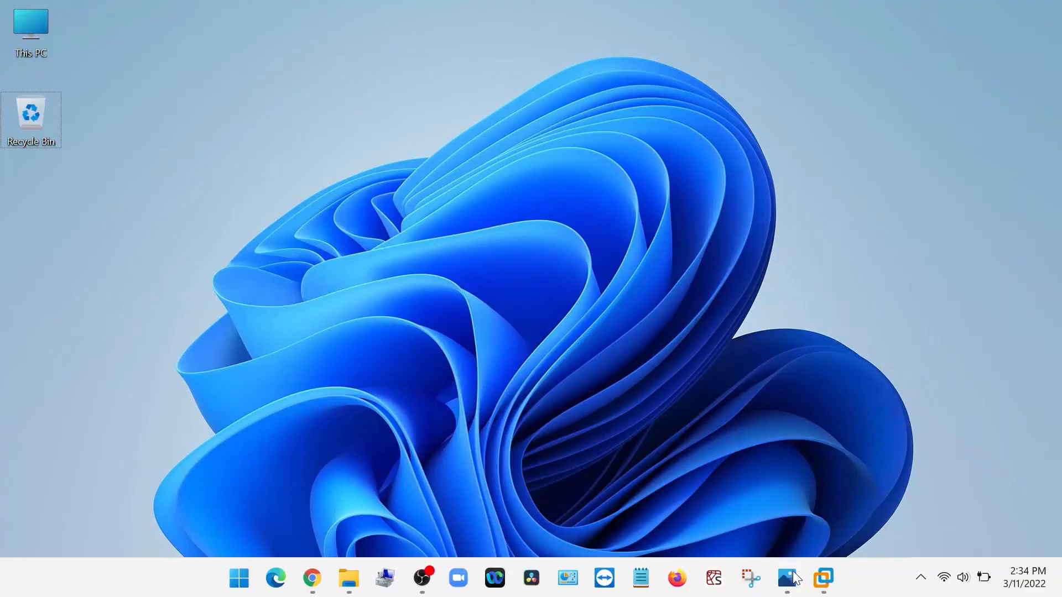
Bring up VMware Workstation, power on the Win10x64 virtual machine, and unlock its drive with the BitLocker password.
click(823, 578)
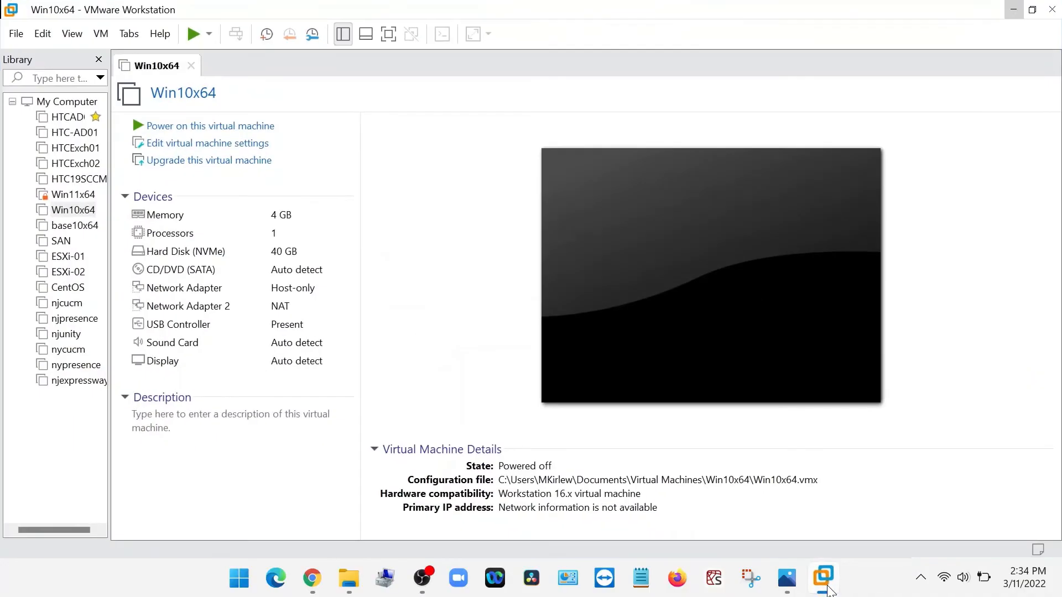
click(185, 126)
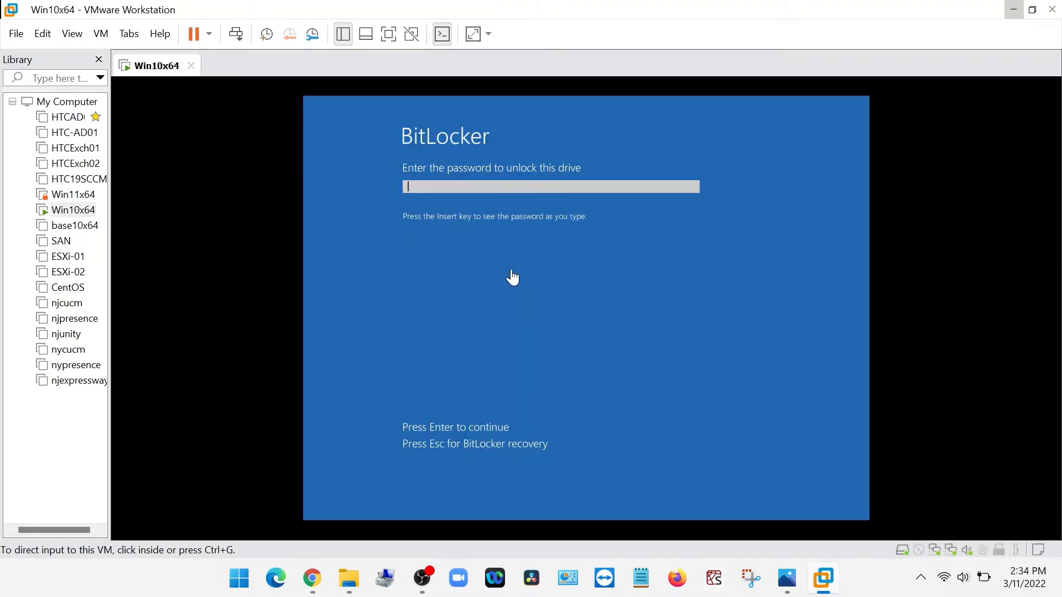
click(512, 276)
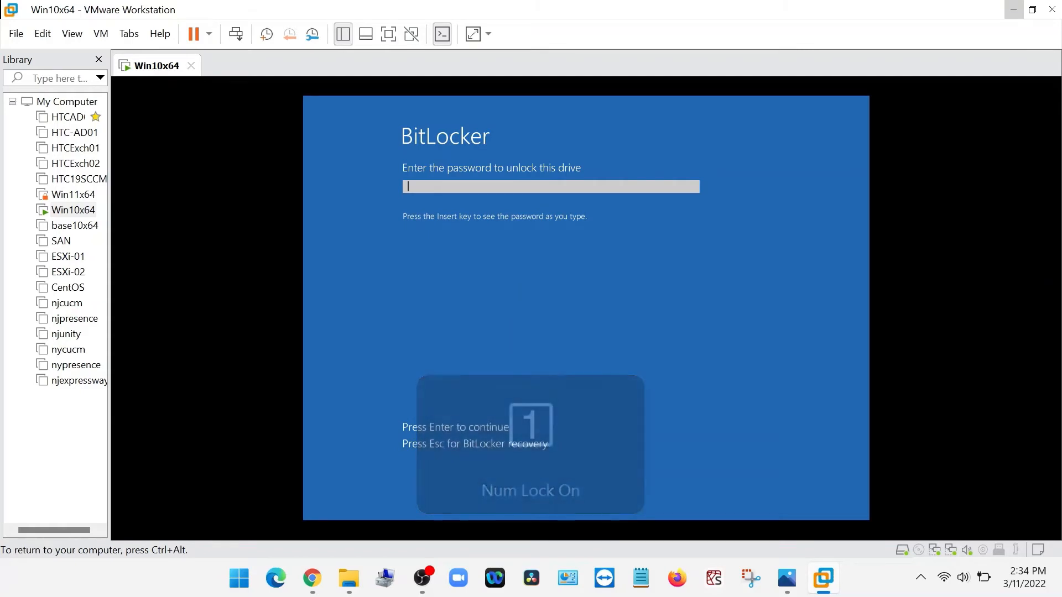
text(********)
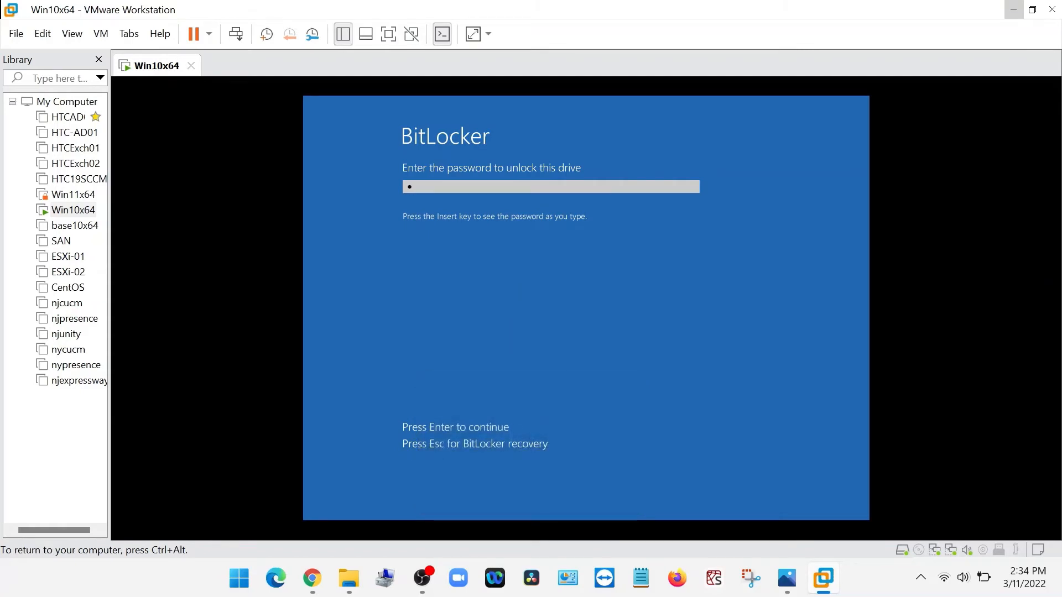
key(Num_Lock)
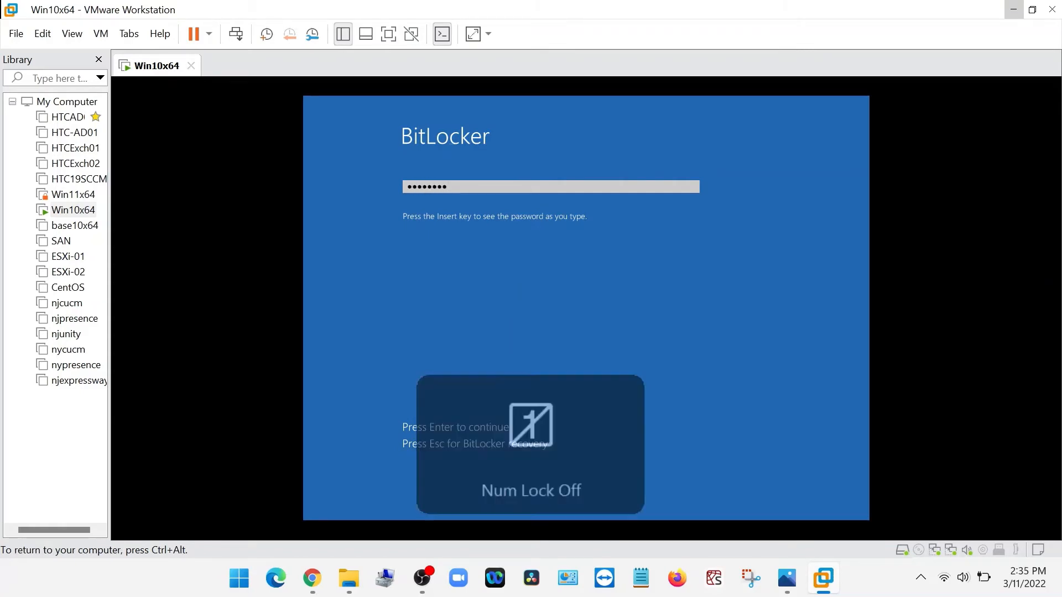
key(Return)
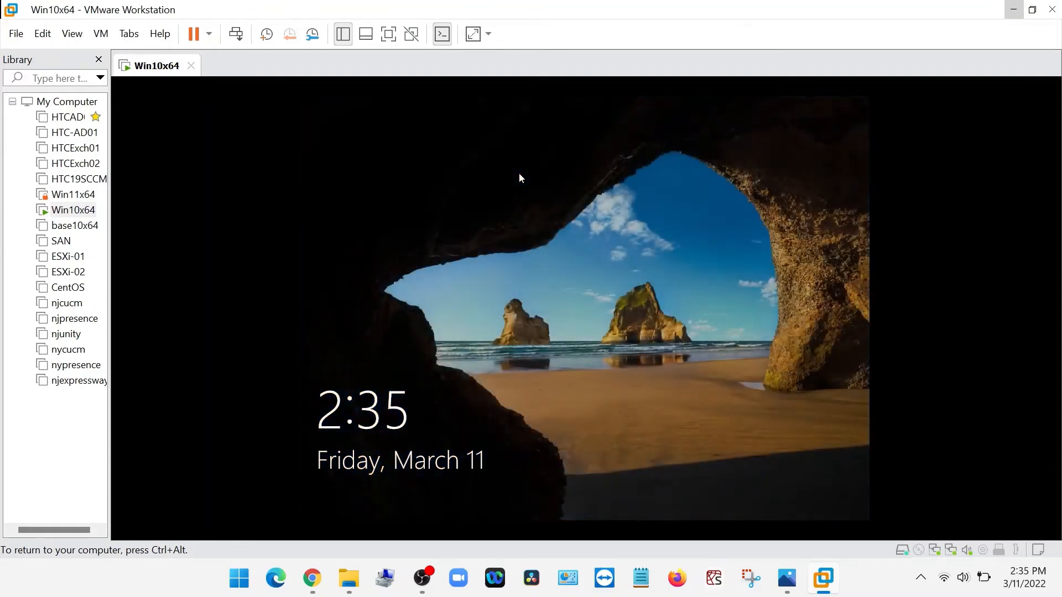
Sign in to Windows on the Win10x64 virtual machine with the domain user name and account password.
click(520, 175)
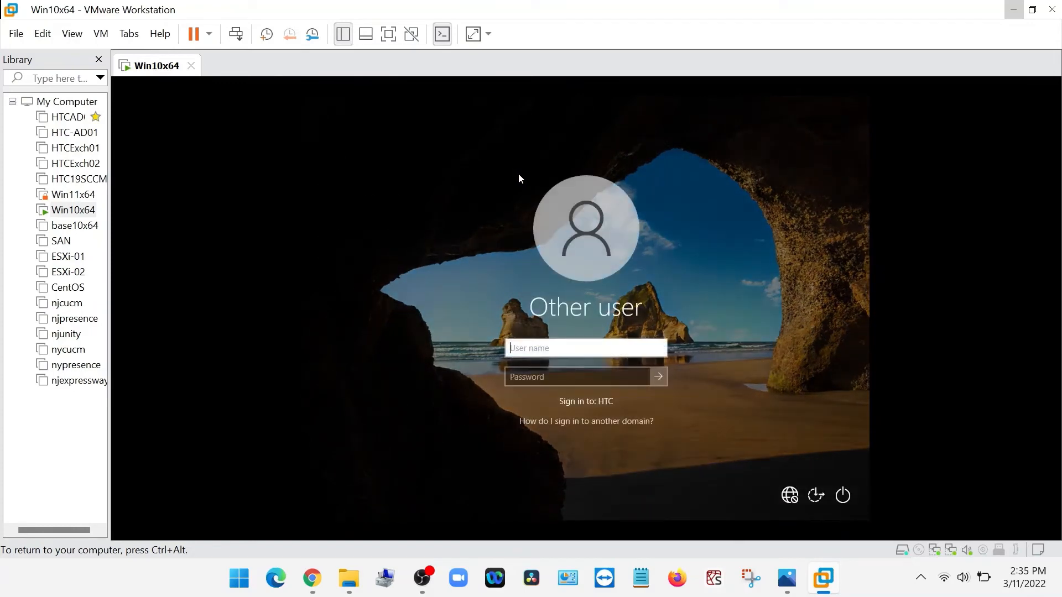
text(maximus)
key(Tab)
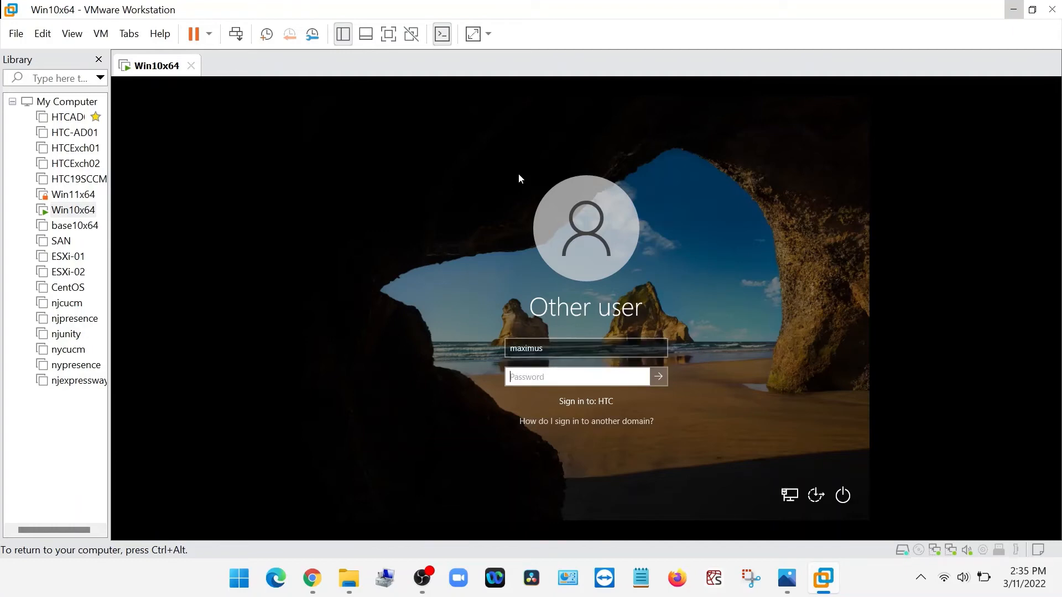
text(*******)
Mount the VMware Tools installer on Win10x64, run setup64.exe from the disc, and allow it to make changes.
right_click(69, 211)
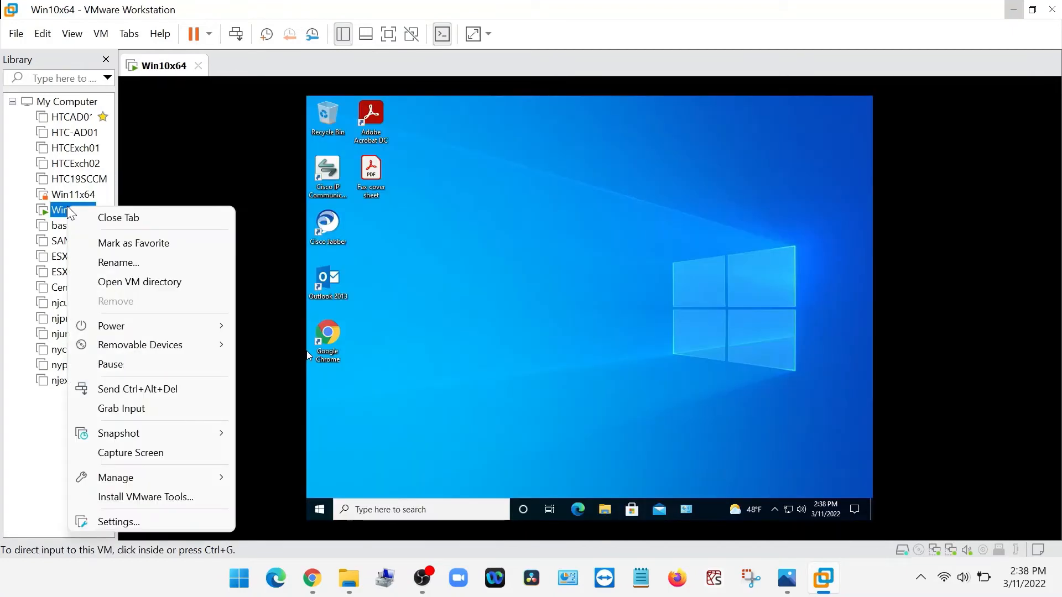
click(168, 497)
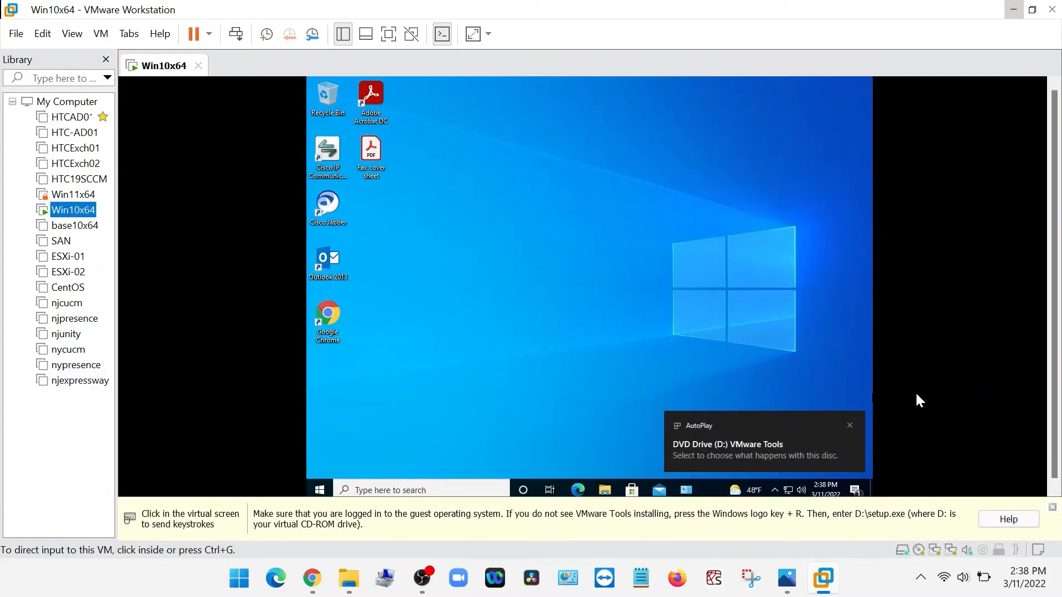
click(893, 413)
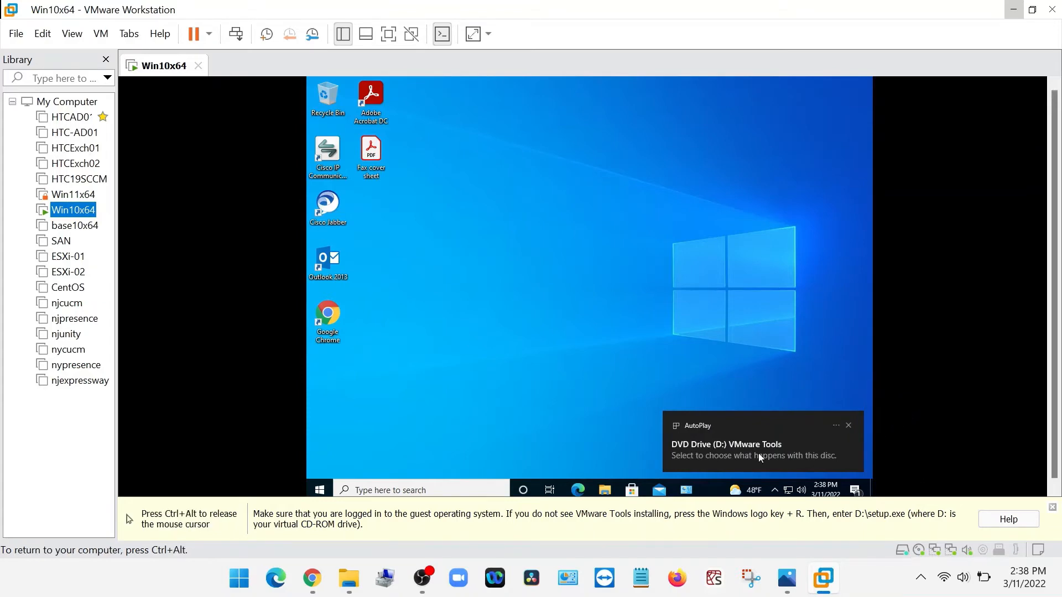
click(759, 455)
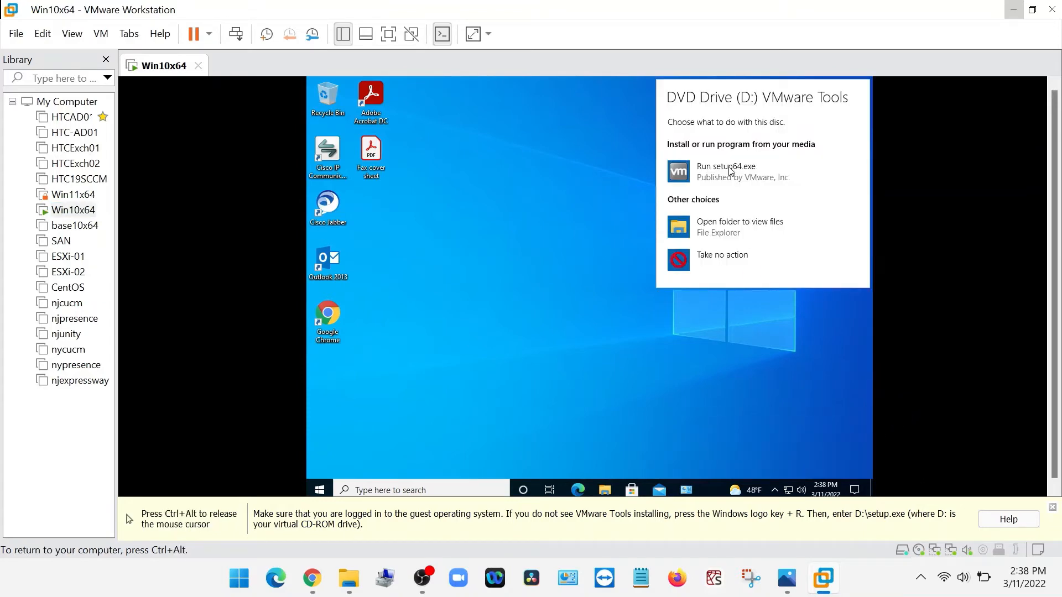
click(729, 172)
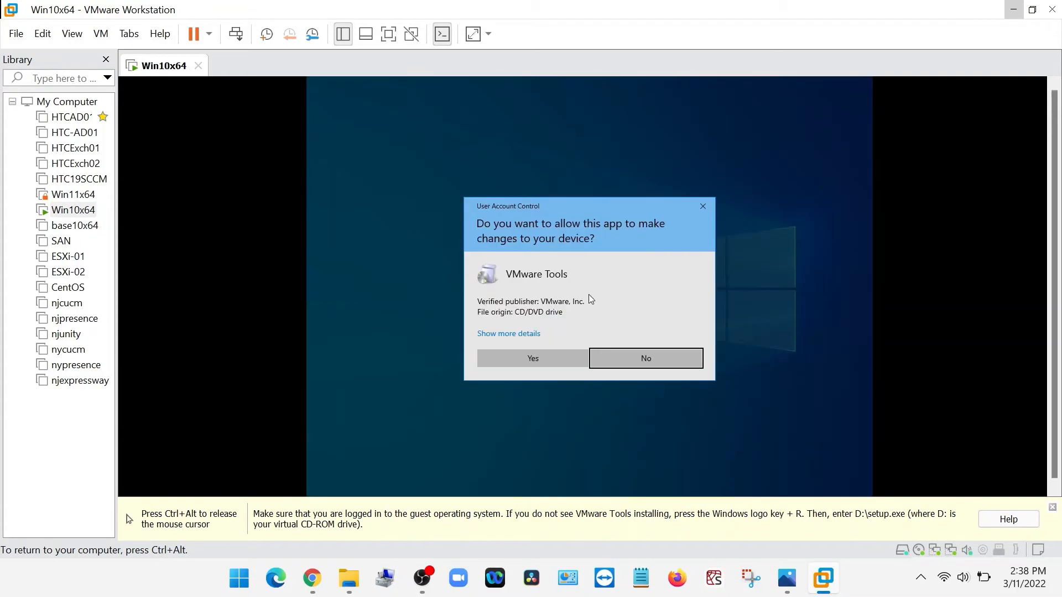
click(562, 361)
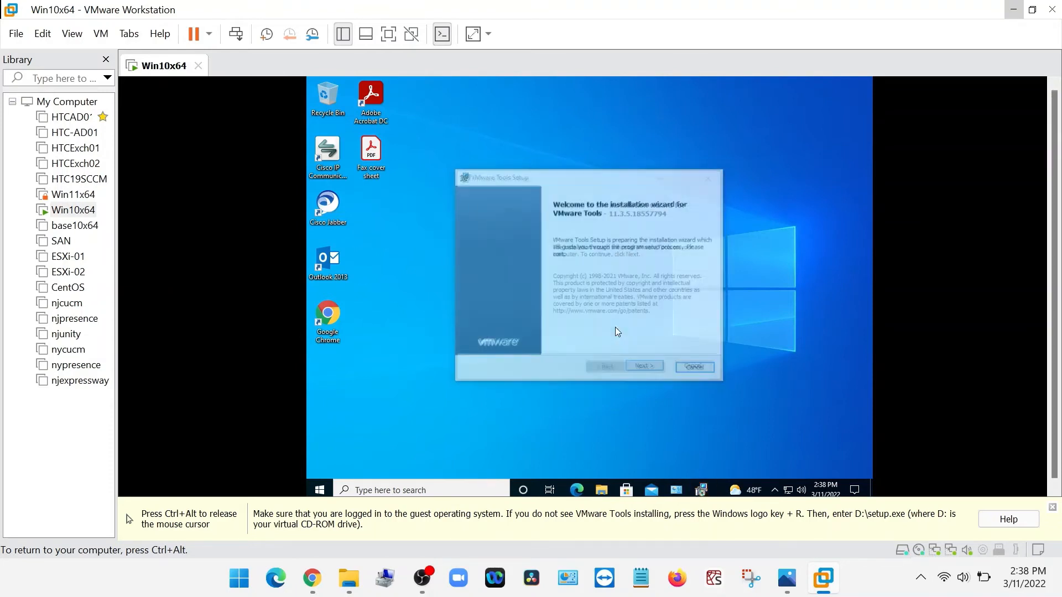
Install VMware Tools on Win10x64 with the Typical setup type, finish the wizard, and restart the guest.
click(663, 371)
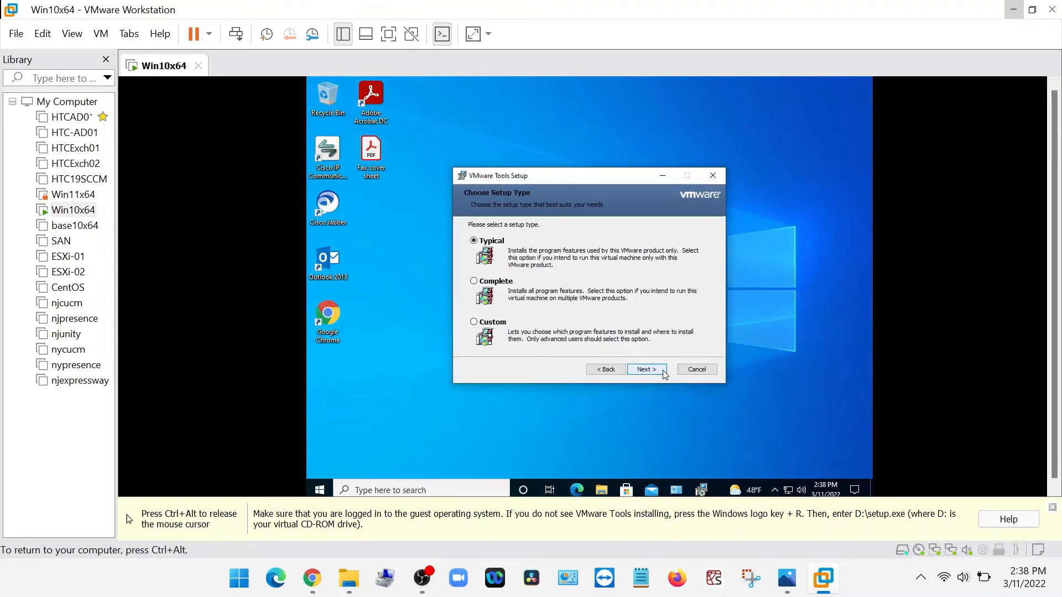
click(663, 371)
click(663, 371)
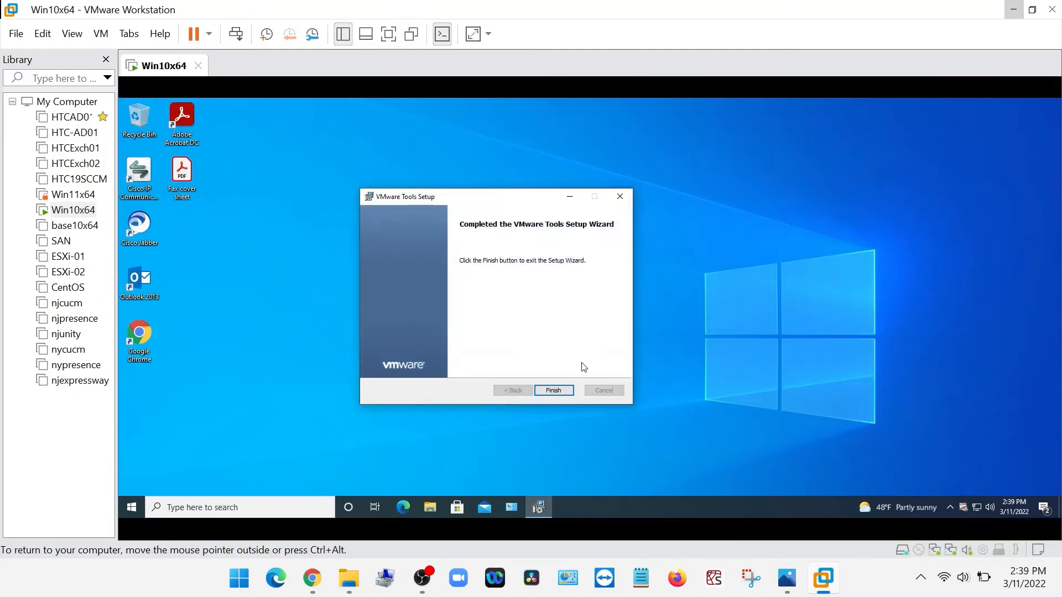
click(558, 393)
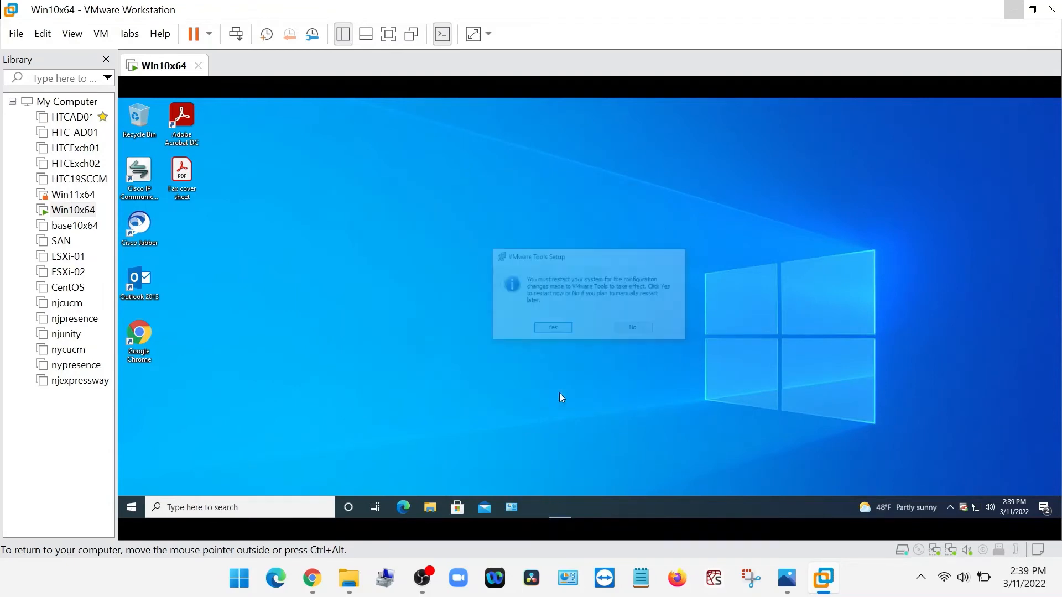
click(553, 329)
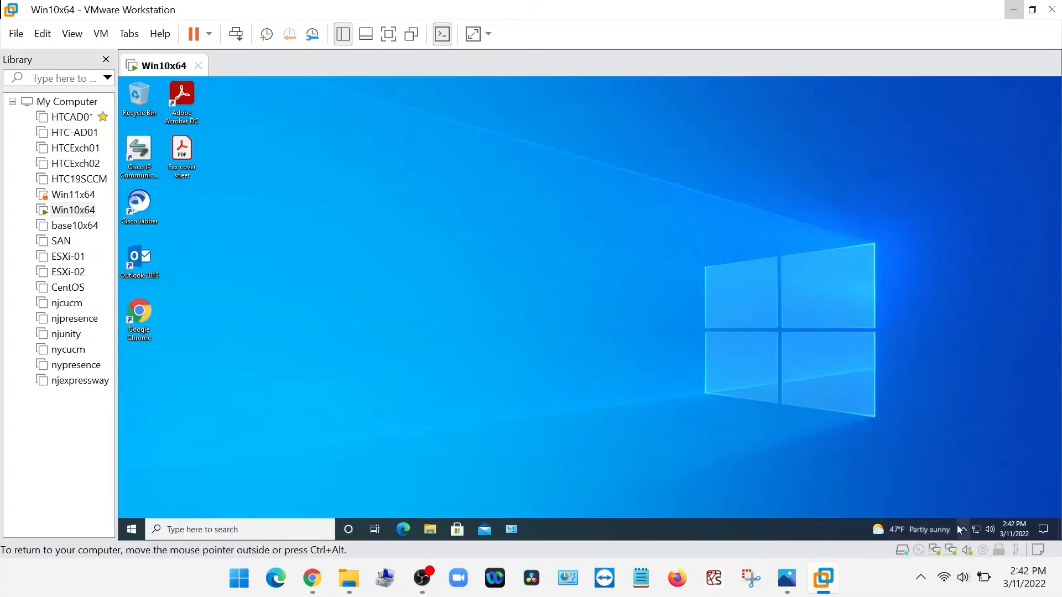
Check for VMware Tools among the guest's hidden notification icons and shut down Windows on Win10x64.
click(961, 529)
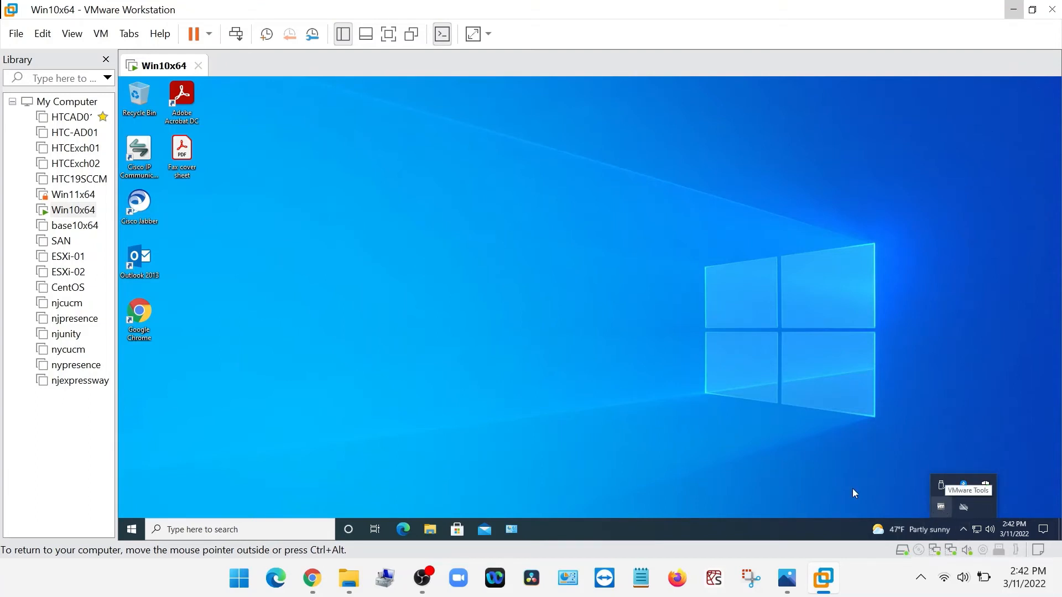
click(611, 449)
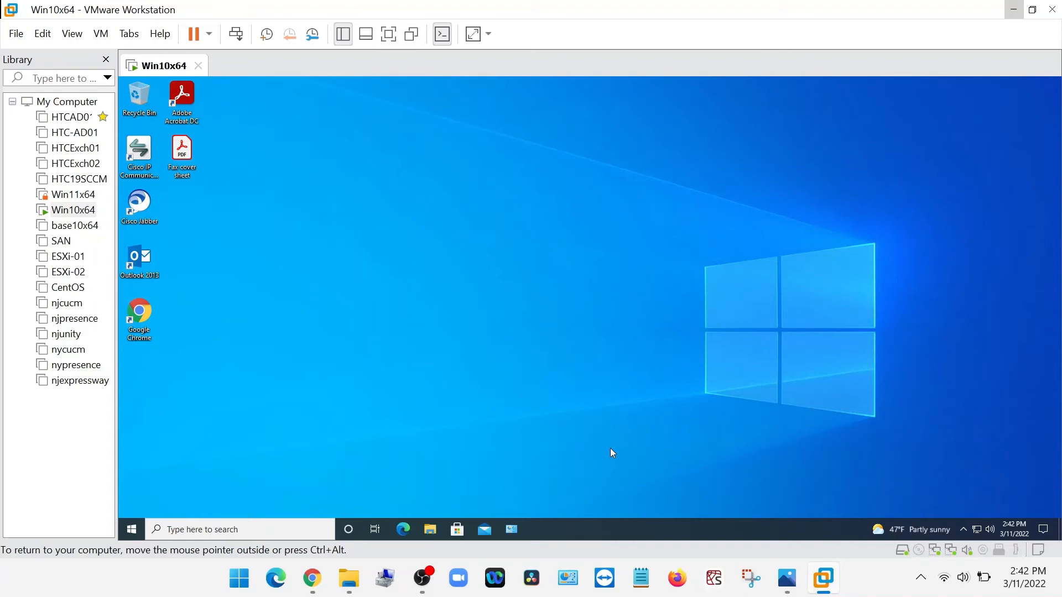
right_click(132, 529)
mouse_move(174, 491)
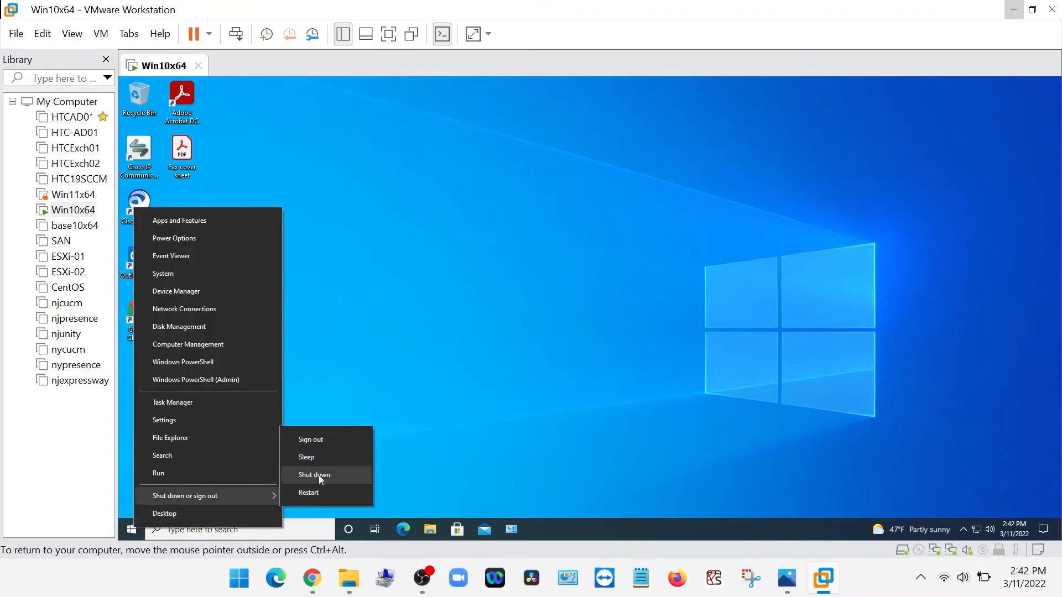
click(320, 475)
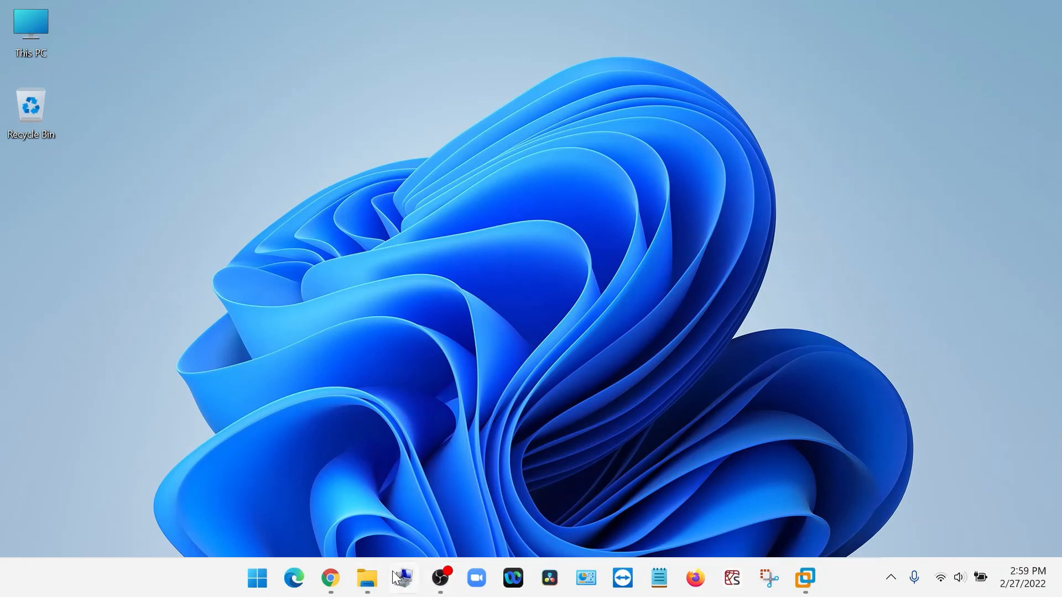
Open the Win10x64 virtual machine's directory from VMware Workstation and open Win10x64.vmx in Notepad.
click(807, 582)
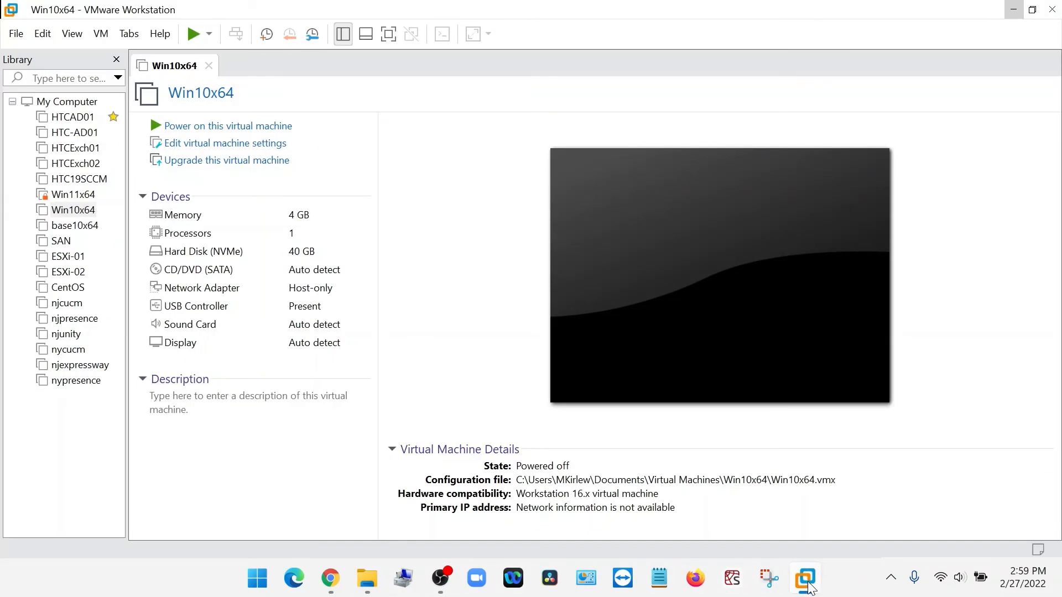
click(75, 210)
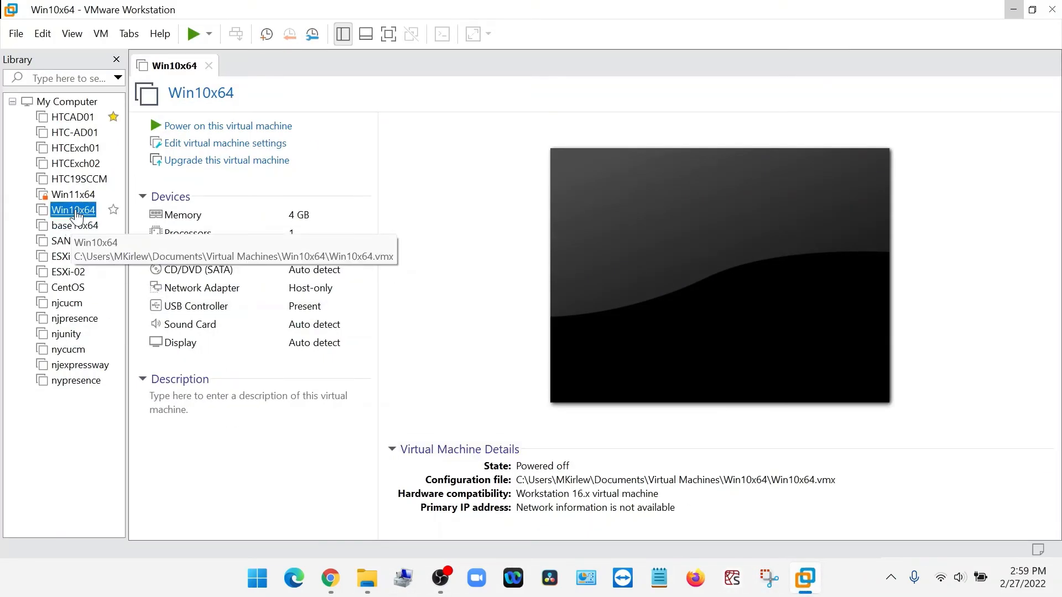
right_click(86, 214)
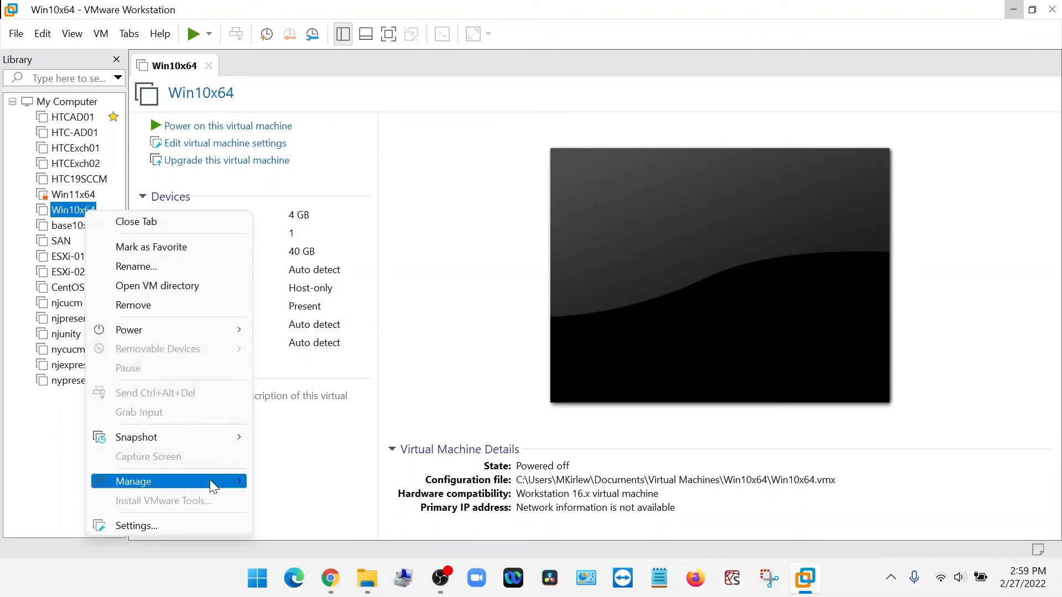
click(200, 284)
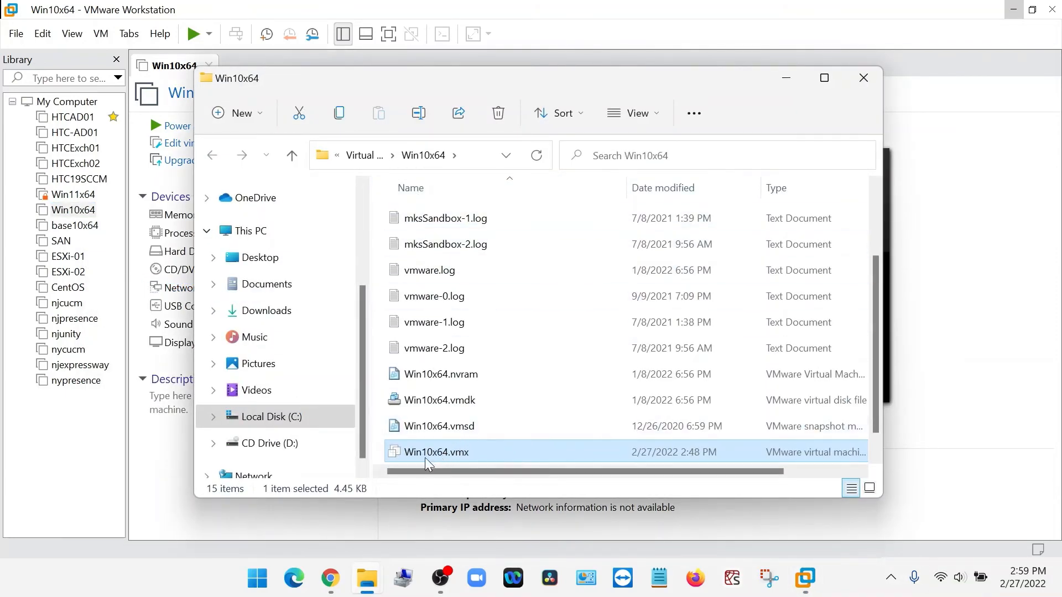
right_click(463, 457)
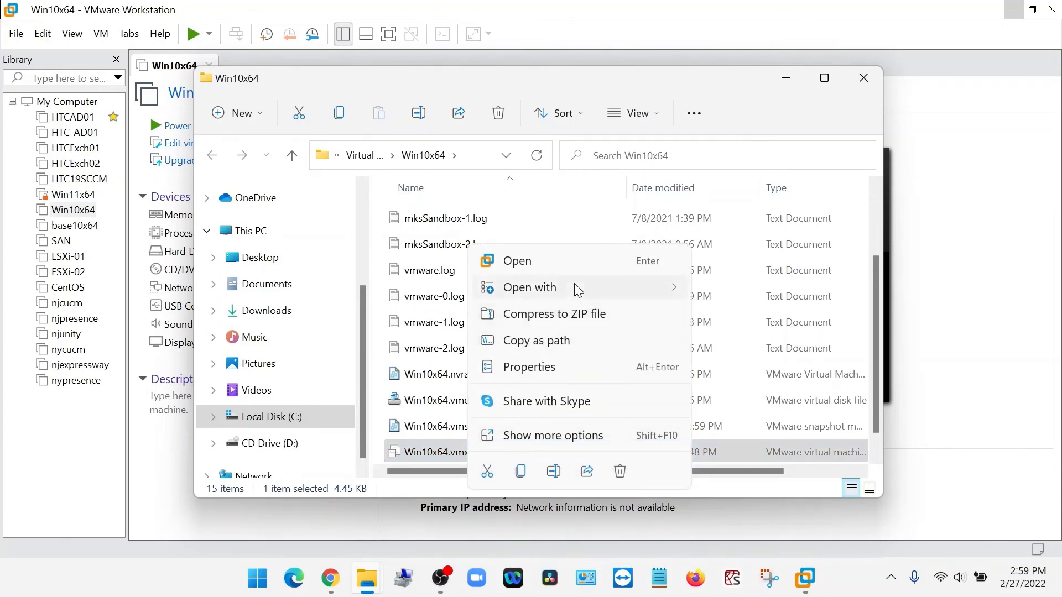
mouse_move(577, 288)
click(712, 288)
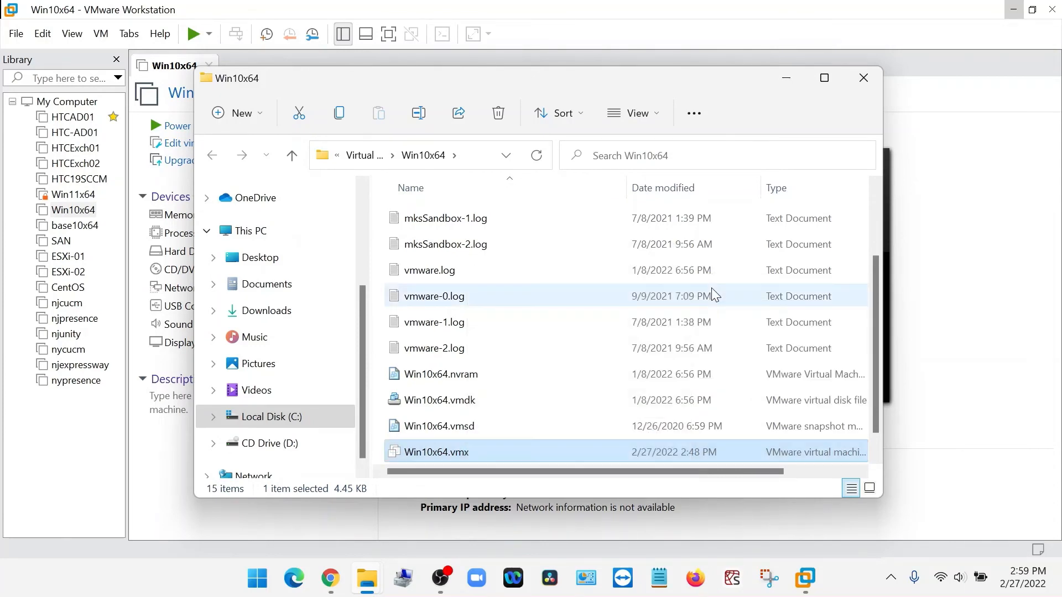
Search Win10x64.vmx for "ethernet" and set the ethernet0.virtualDev value to "vmxnet3".
click(264, 137)
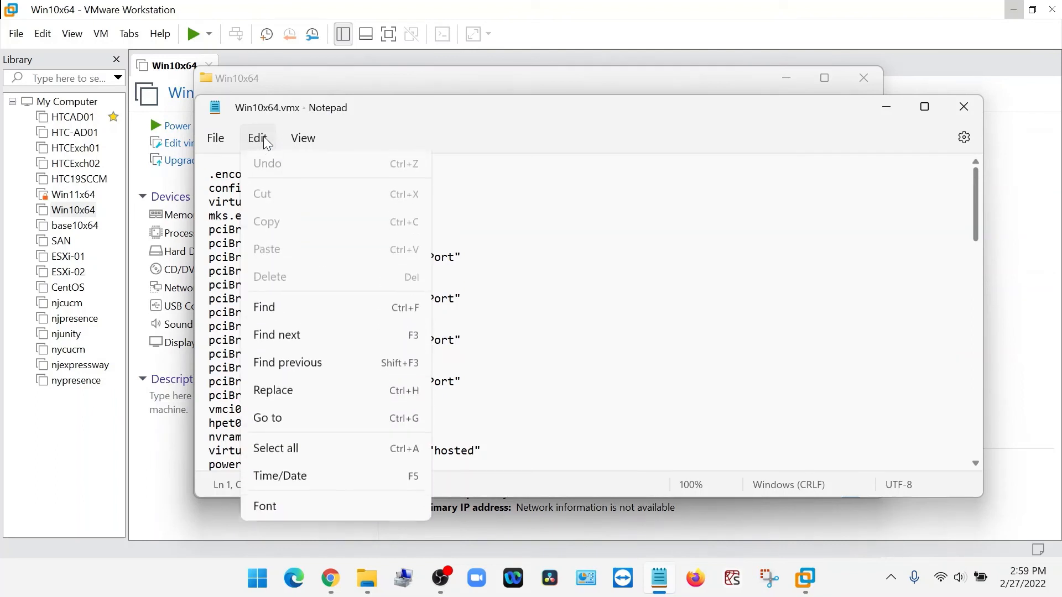
click(291, 312)
click(520, 182)
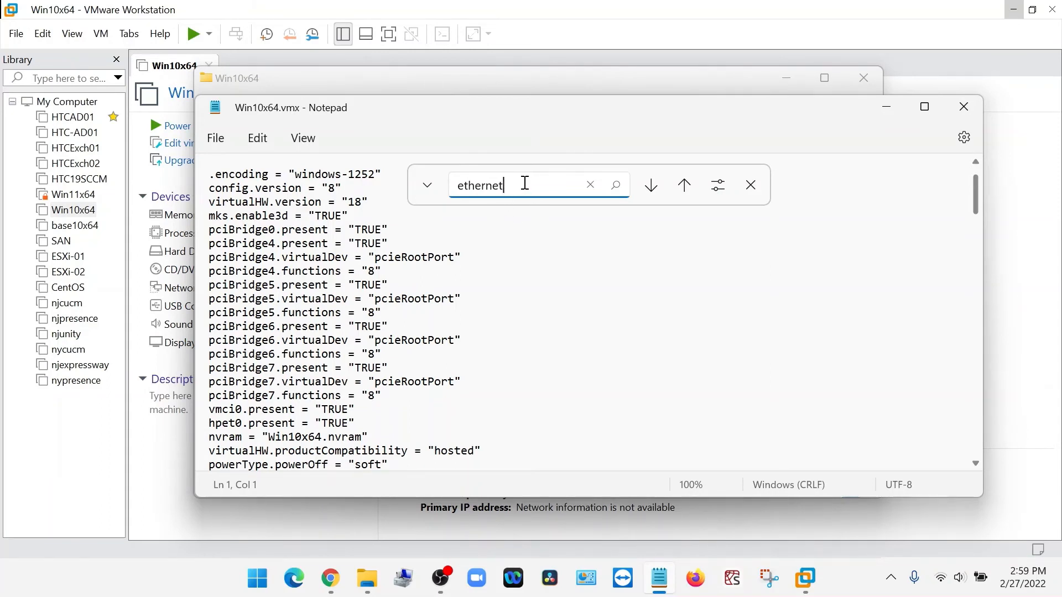
click(616, 189)
scroll(413, 447, down, 1)
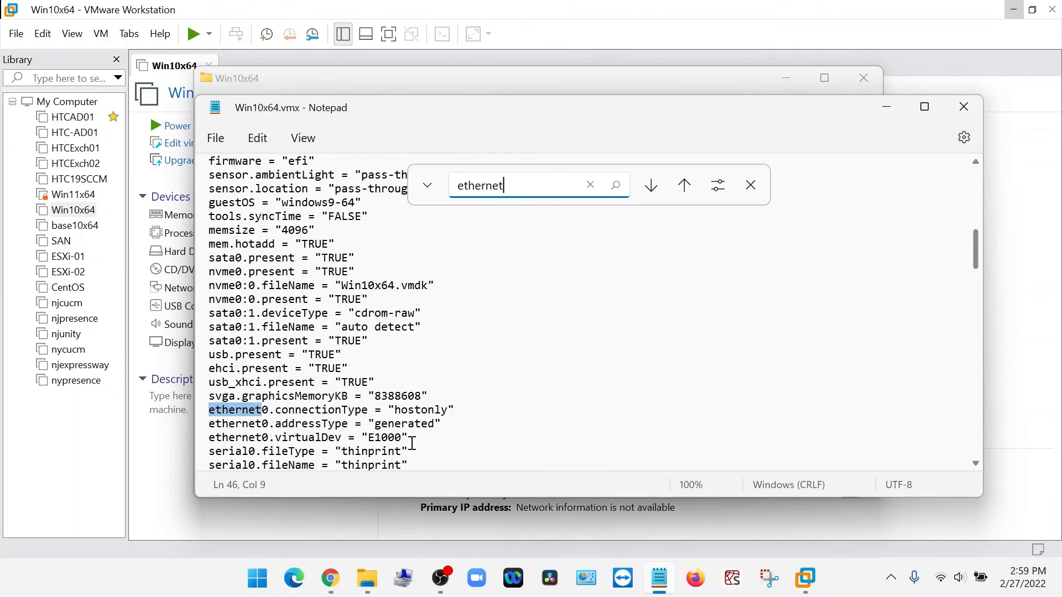
drag(402, 438, 369, 442)
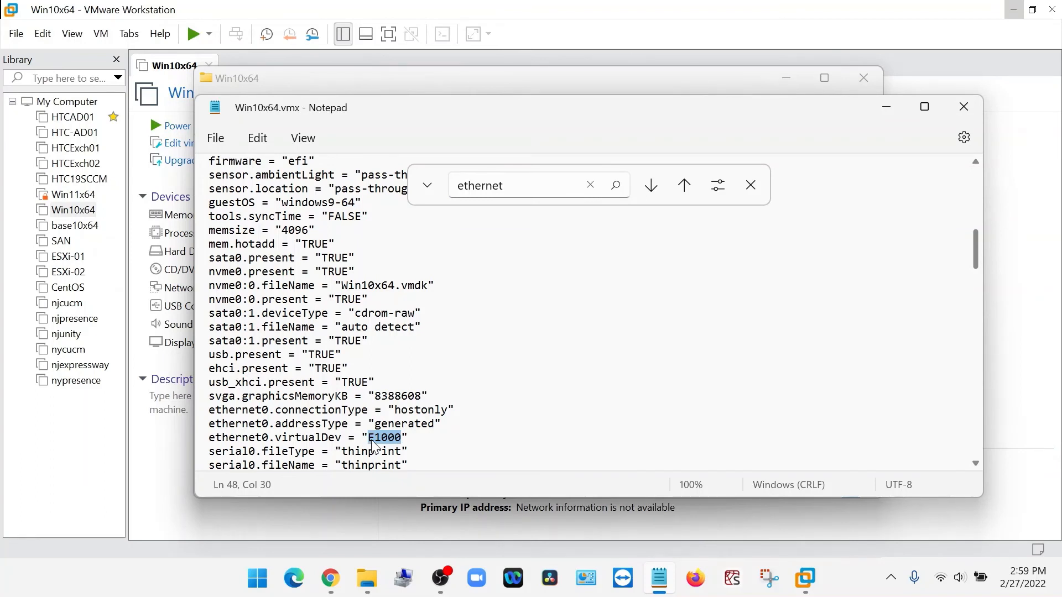
text(vm)
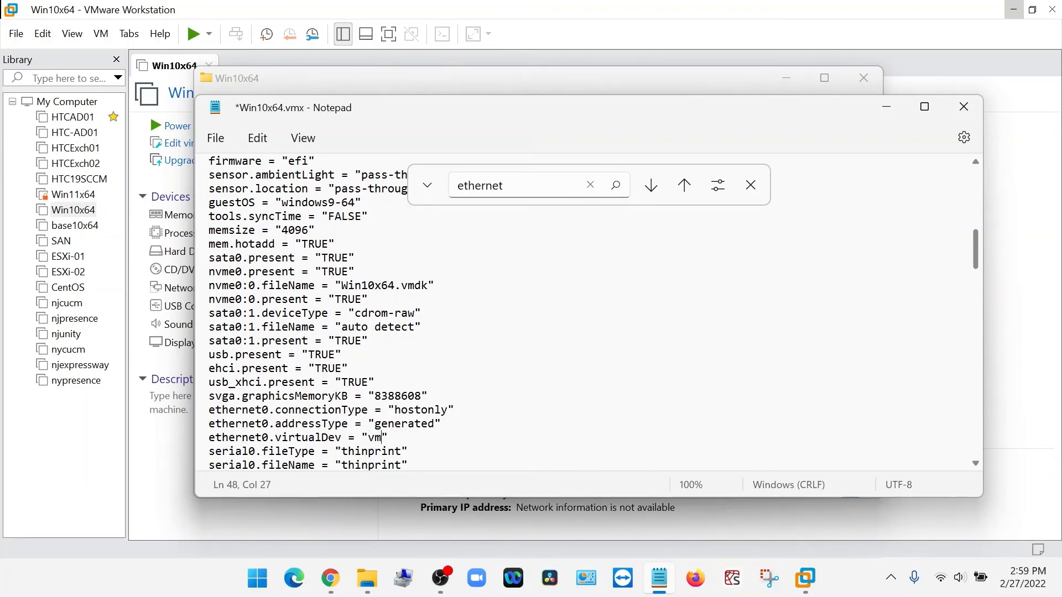
text(xnet3)
Save the edited Win10x64.vmx configuration file.
click(478, 409)
click(215, 138)
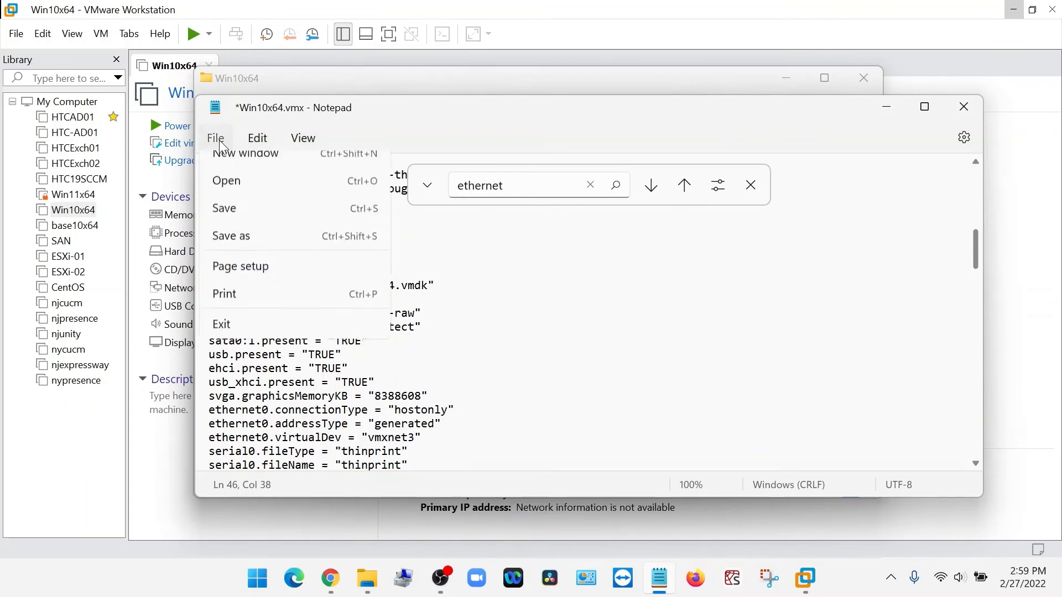
click(241, 254)
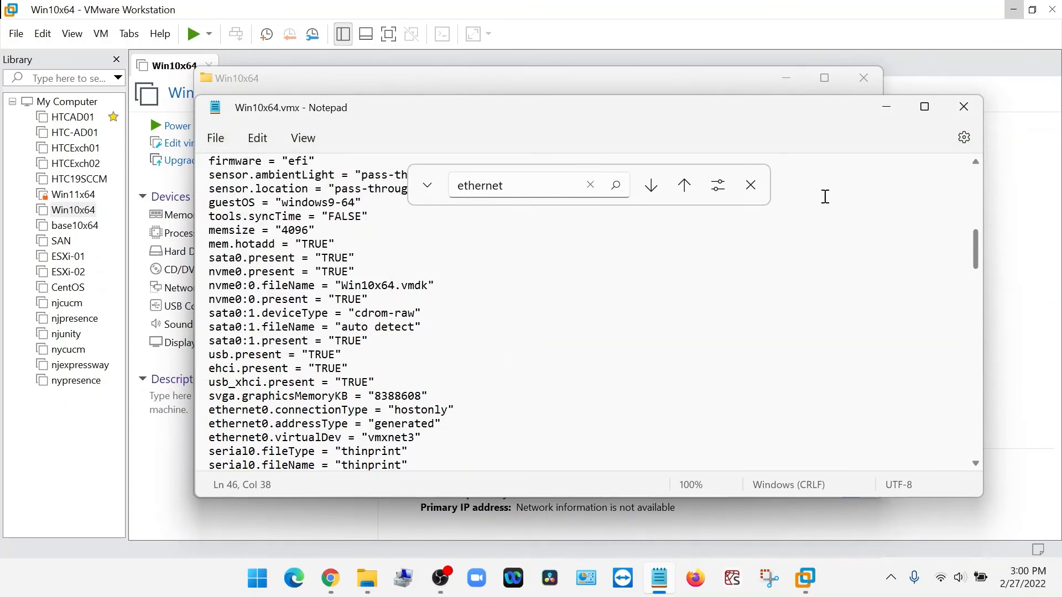
Close Notepad and the Win10x64 folder window, and power on the Win10x64 virtual machine.
click(974, 108)
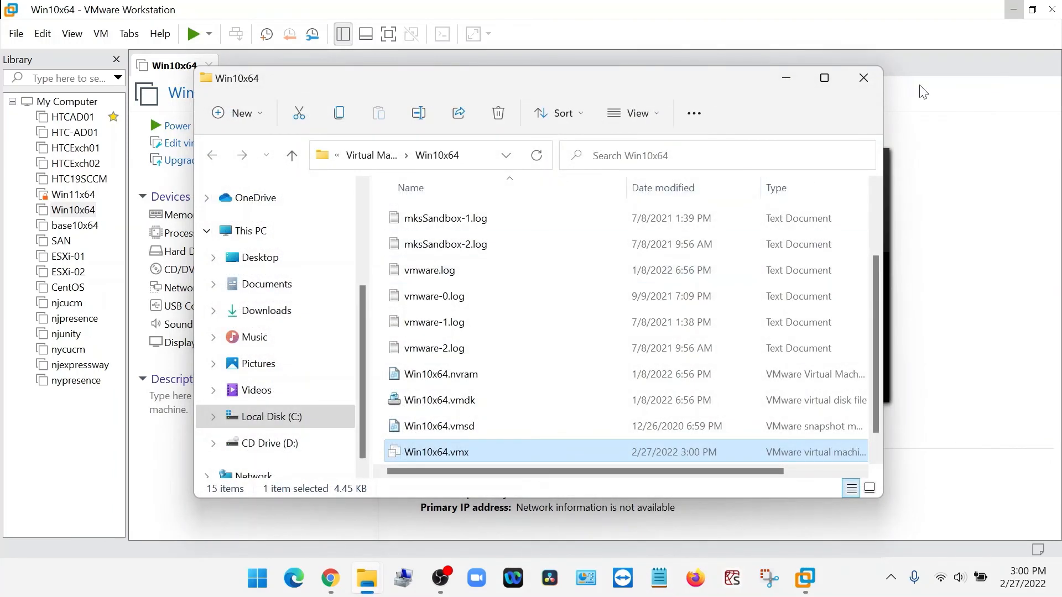
click(863, 82)
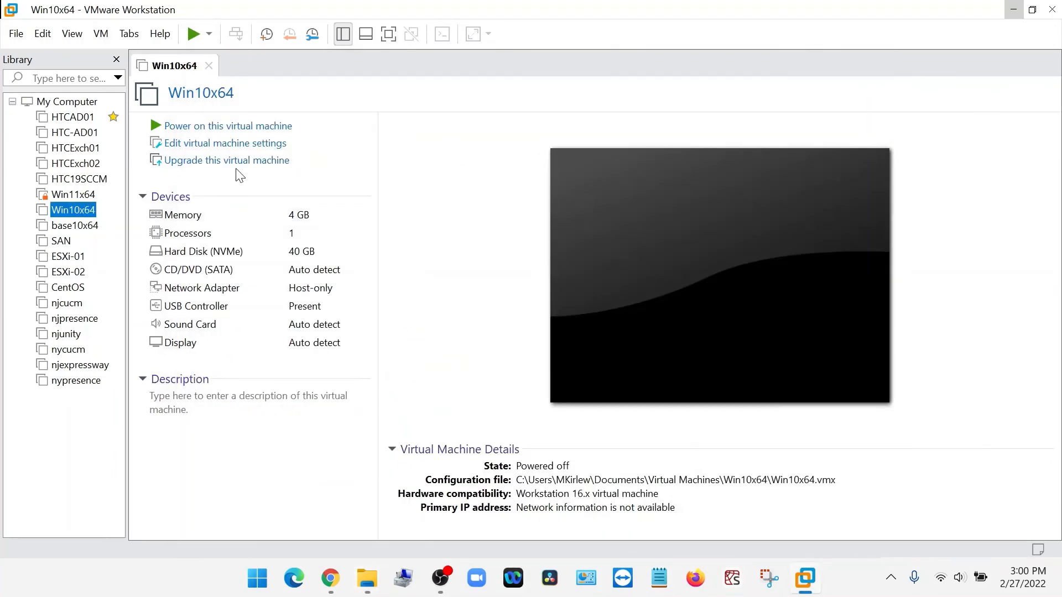
click(215, 132)
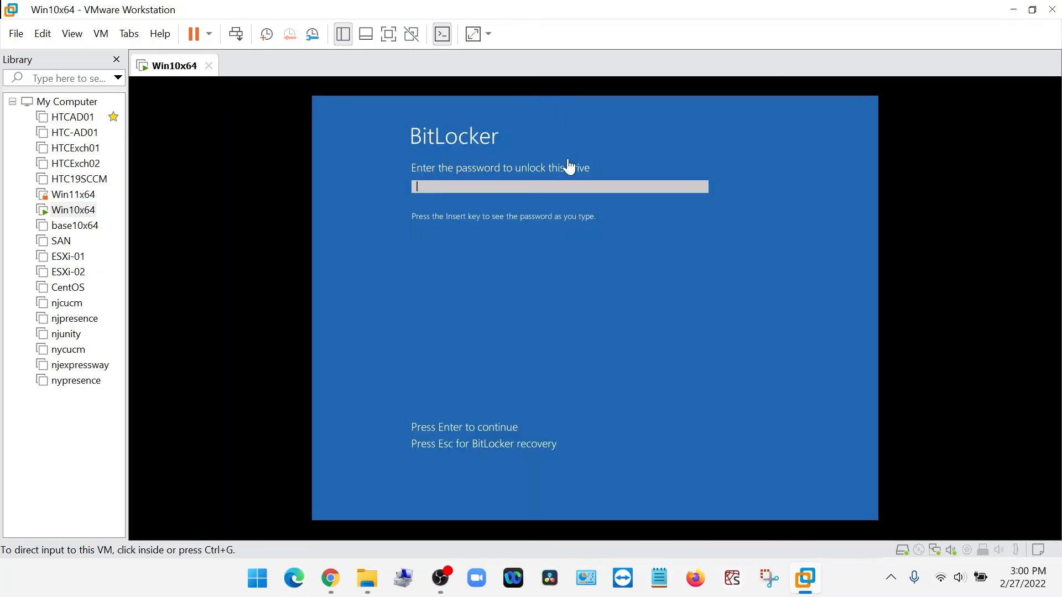
Try to unlock the Win10x64 drive by entering the BitLocker password.
click(529, 190)
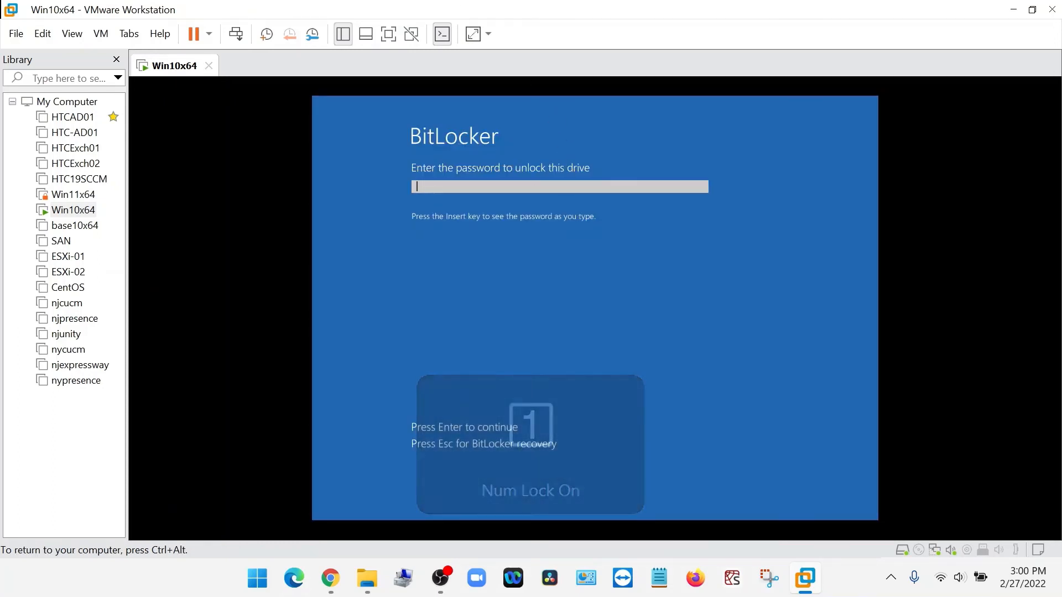
text(••)
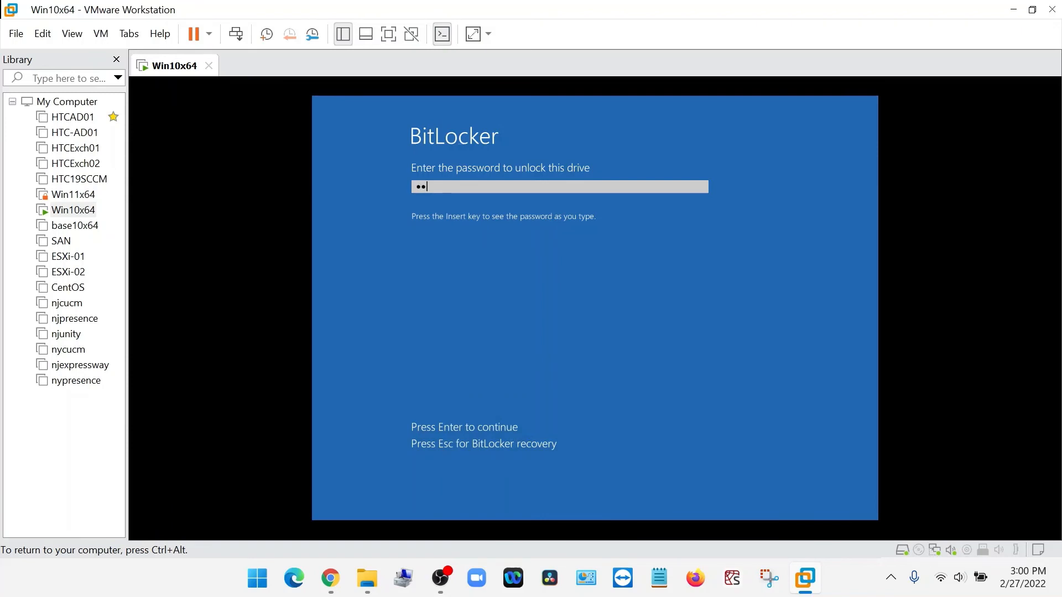
text(••••••)
key(Num_Lock)
key(Return)
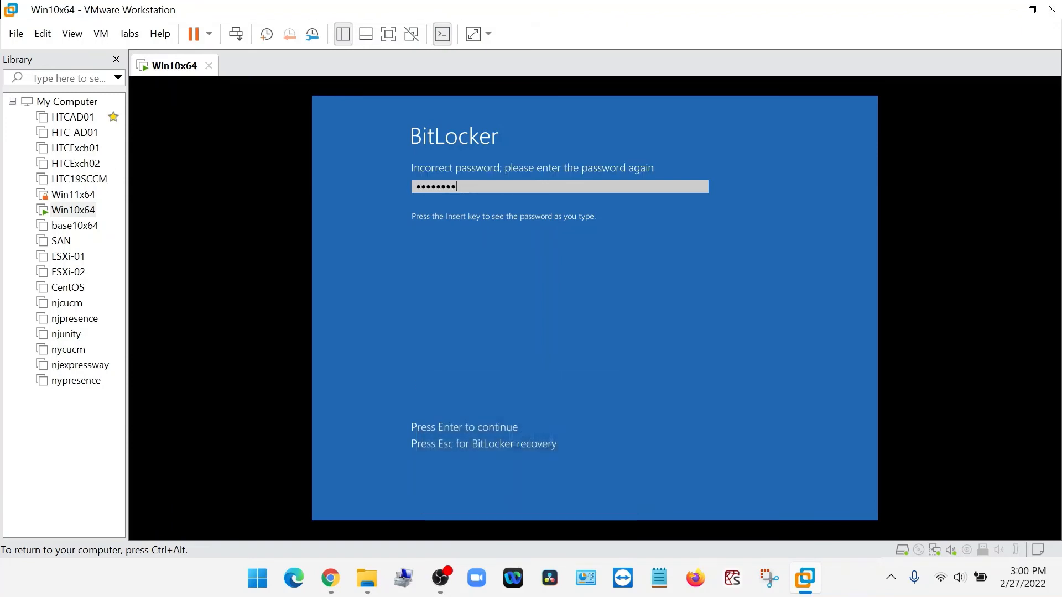
Clear the BitLocker password field, re-enter the drive's password, and dismiss the Windows lock screen on Win10x64.
key(BackSpace)
key(BackSpace)
key(BackSpace)
key(BackSpace)
key(BackSpace)
key(BackSpace)
key(BackSpace)
key(BackSpace)
text(••••••••)
key(Return)
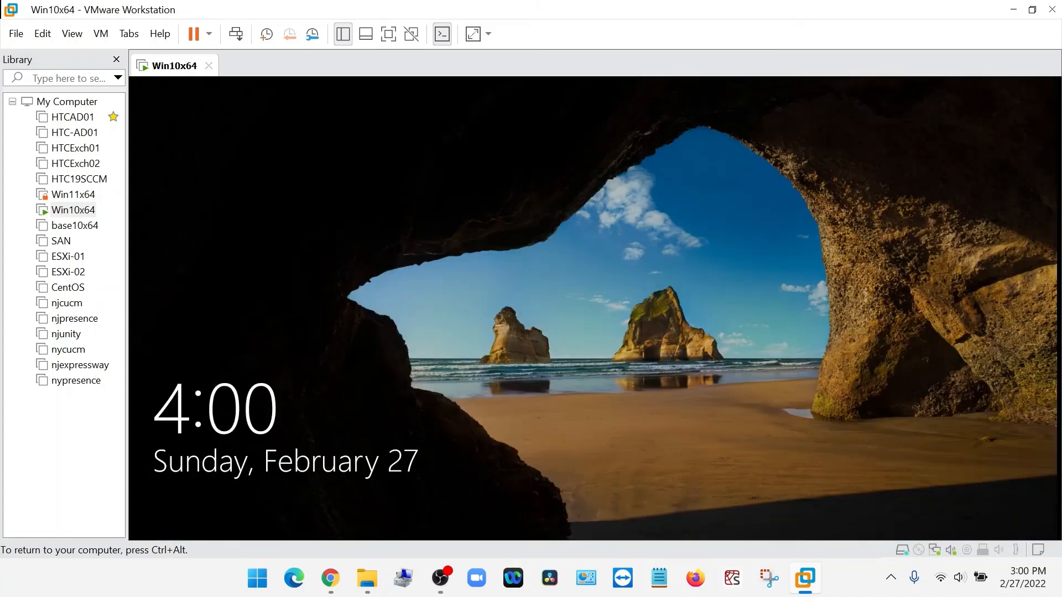
click(385, 231)
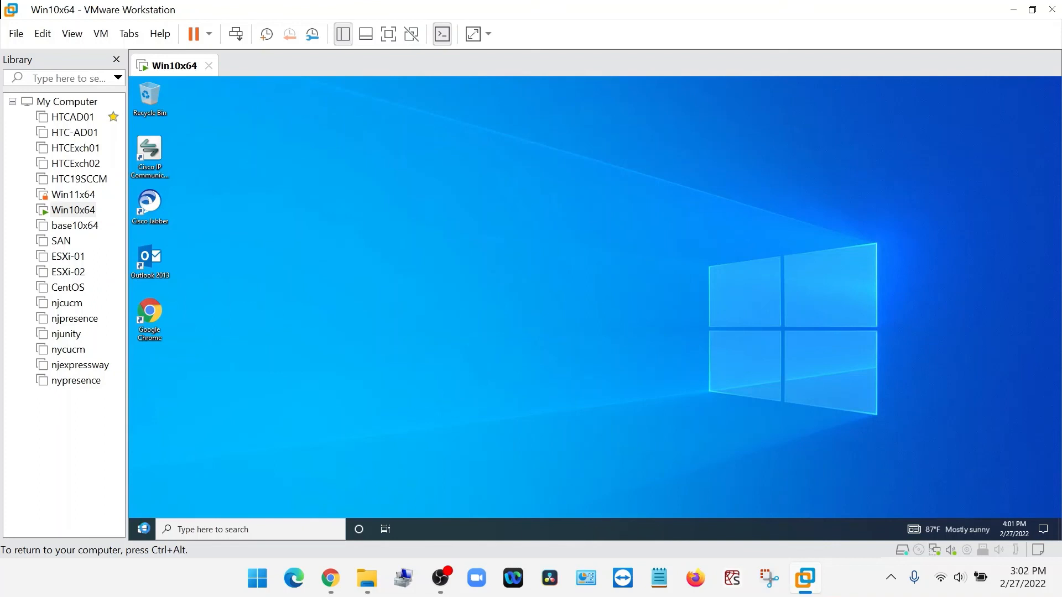
click(145, 534)
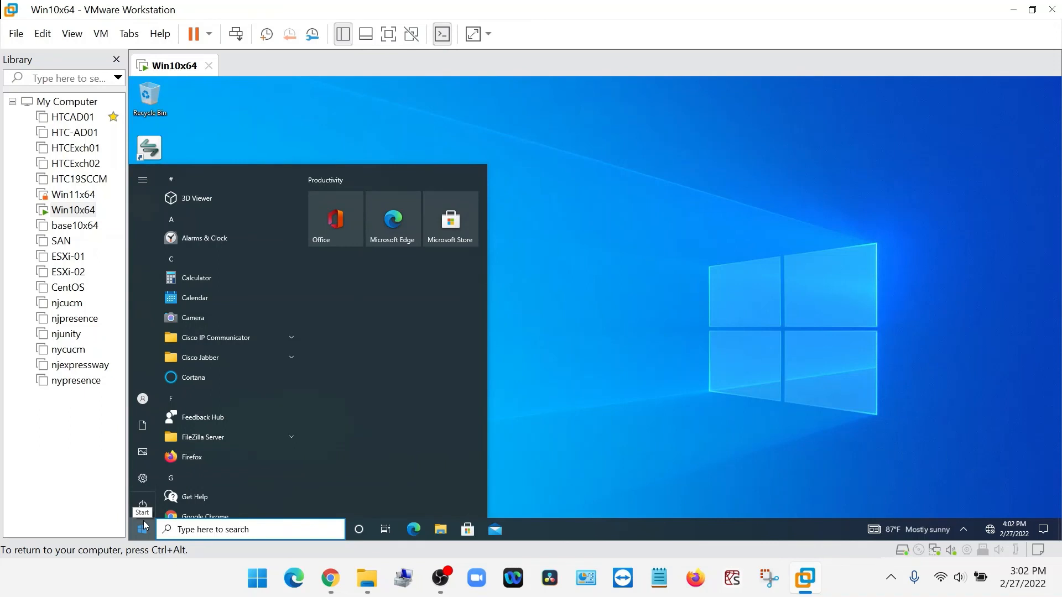
text(com)
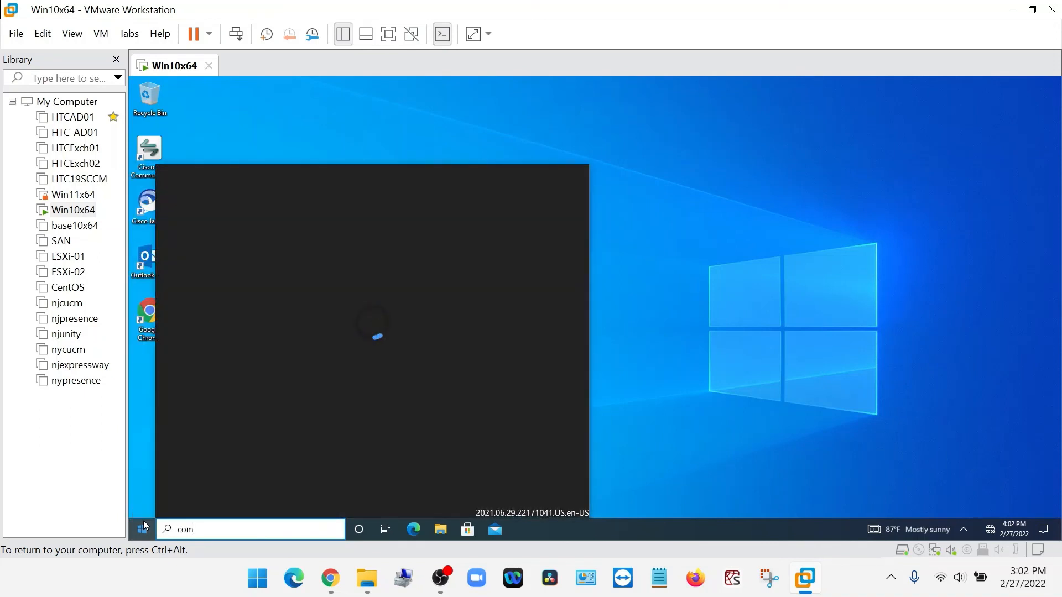
text(p)
click(758, 354)
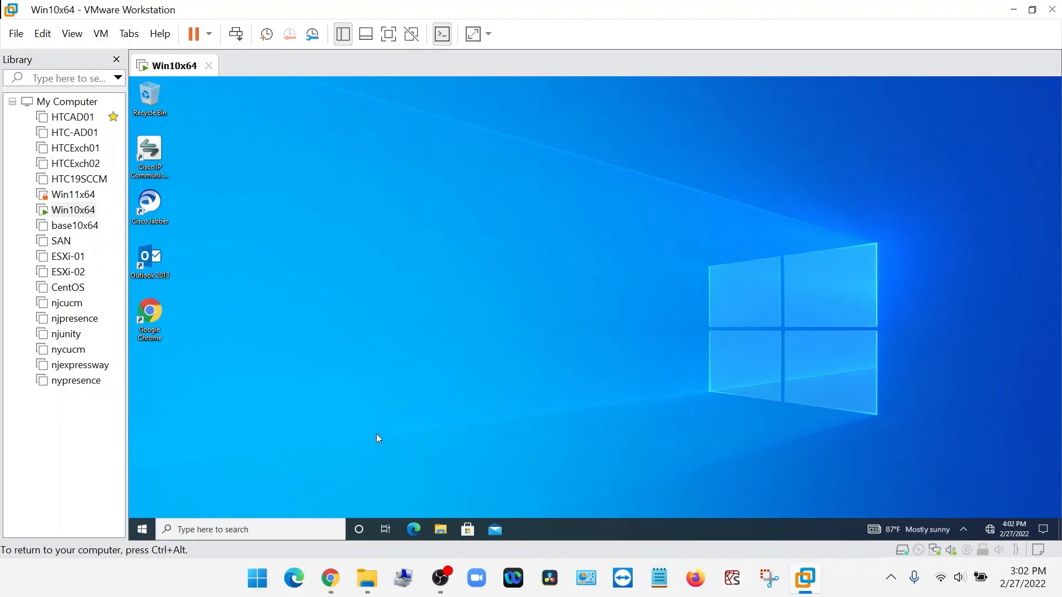
Search for "control" in the guest, open Control Panel and show its items as large icons.
click(143, 533)
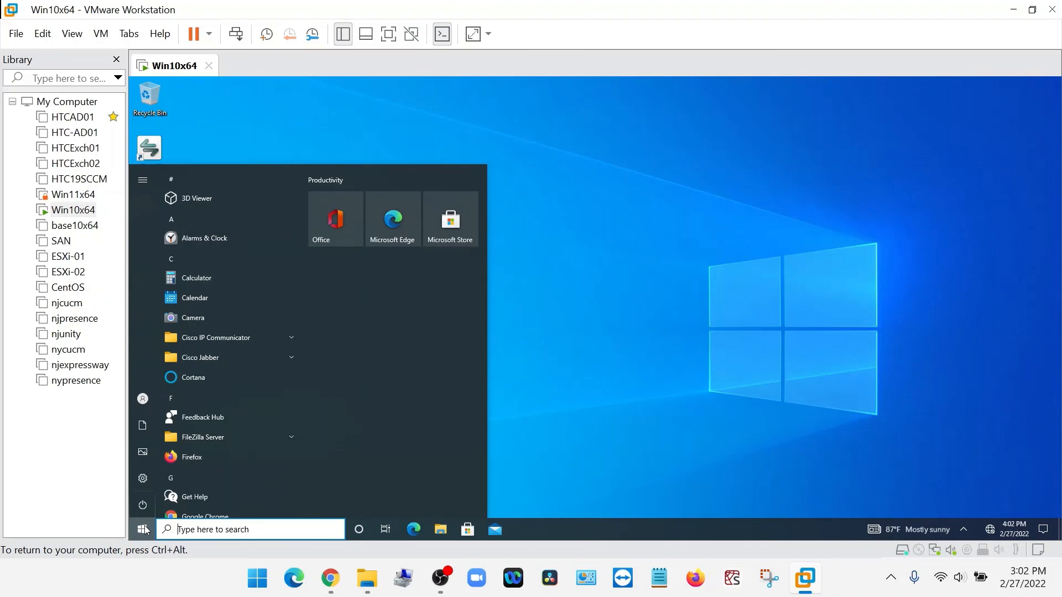
text(control)
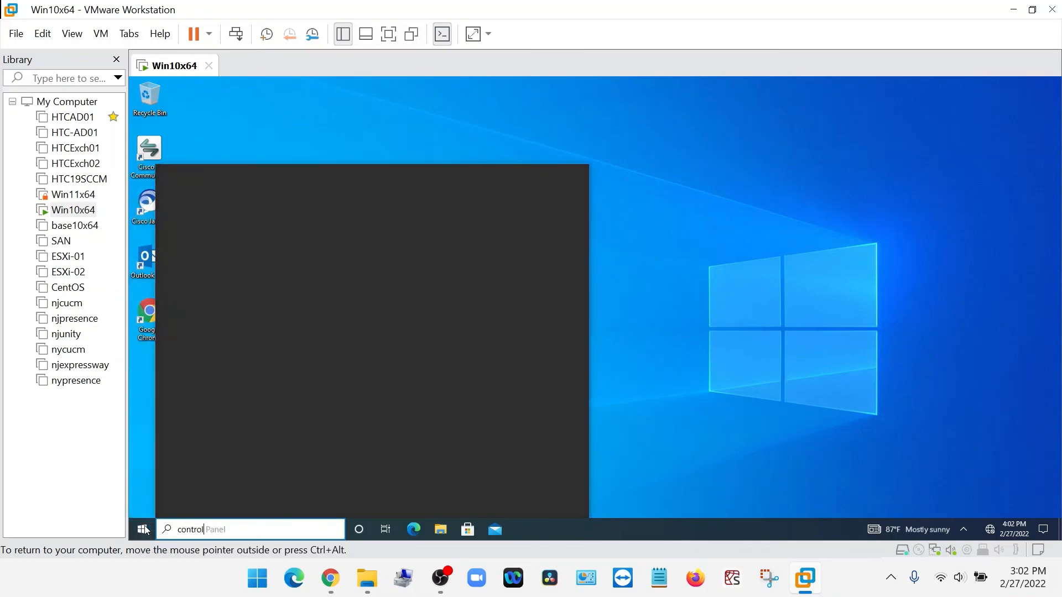
click(273, 224)
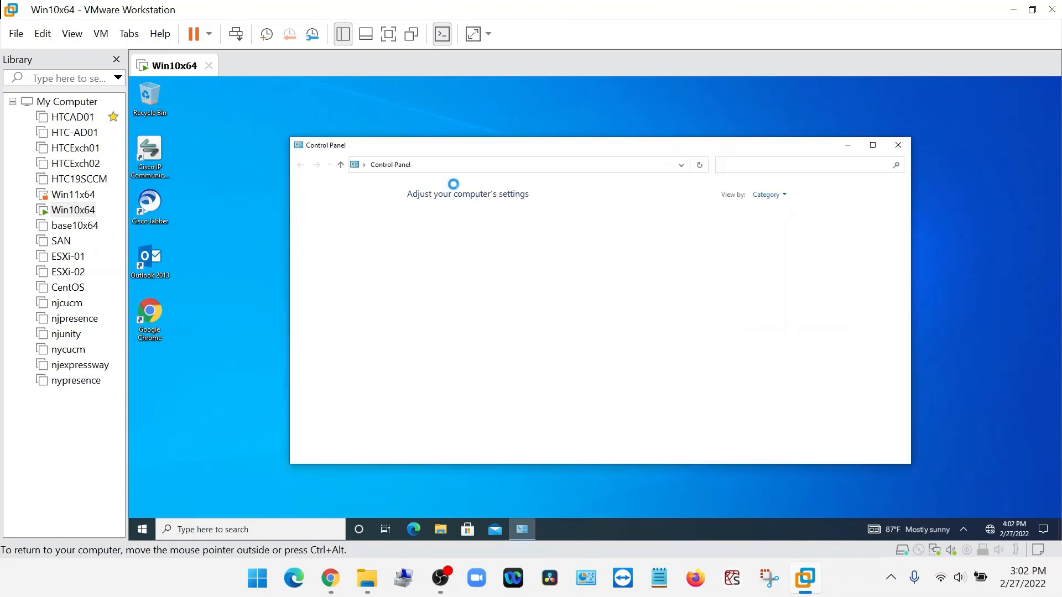
click(781, 196)
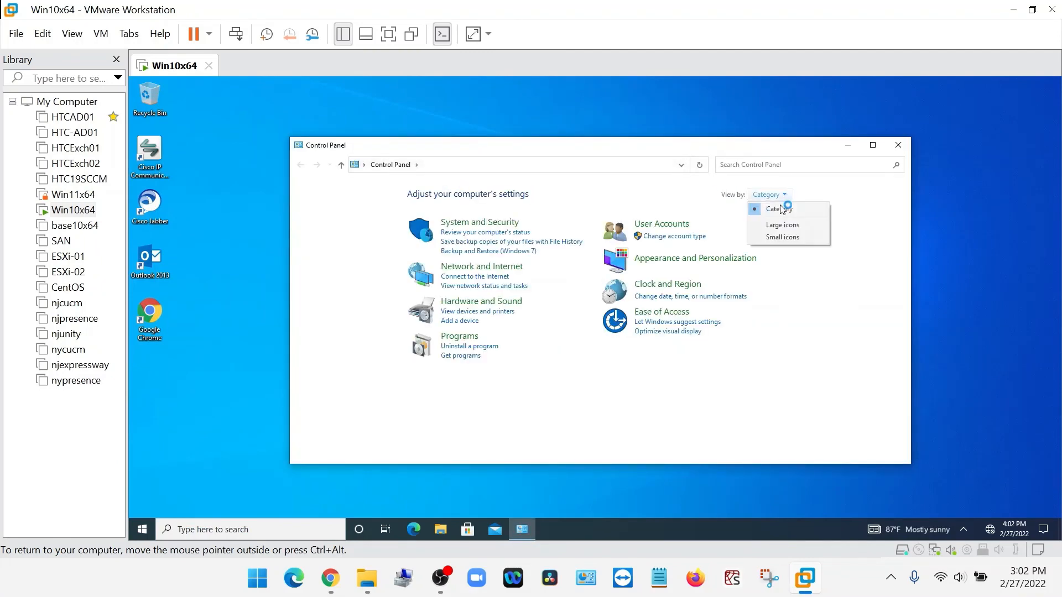
click(779, 225)
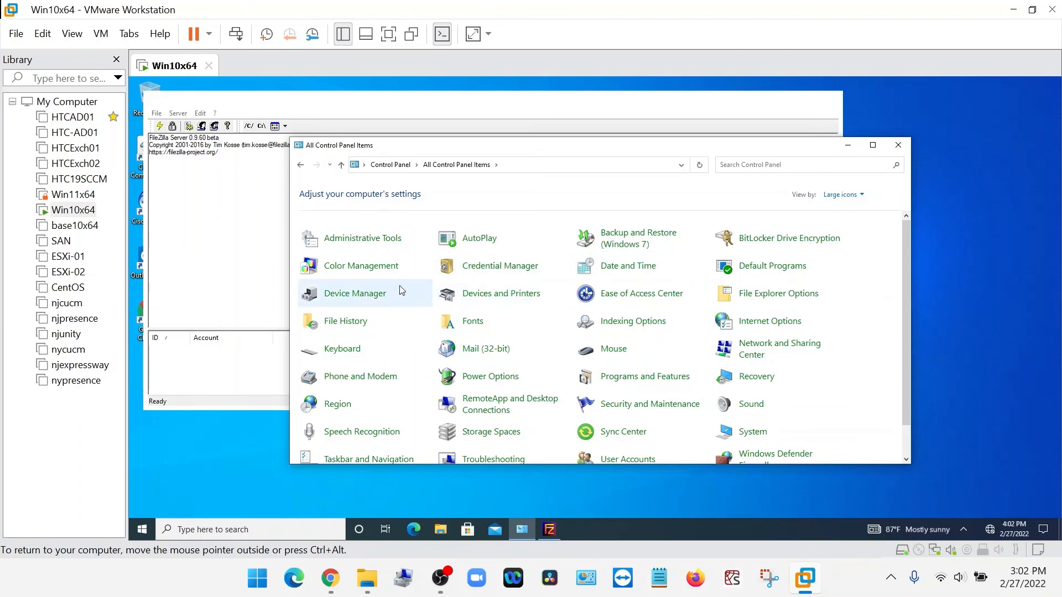
Open the guest's Administrative Tools, minimize the FileZilla Server window in front, and launch Computer Management.
click(381, 240)
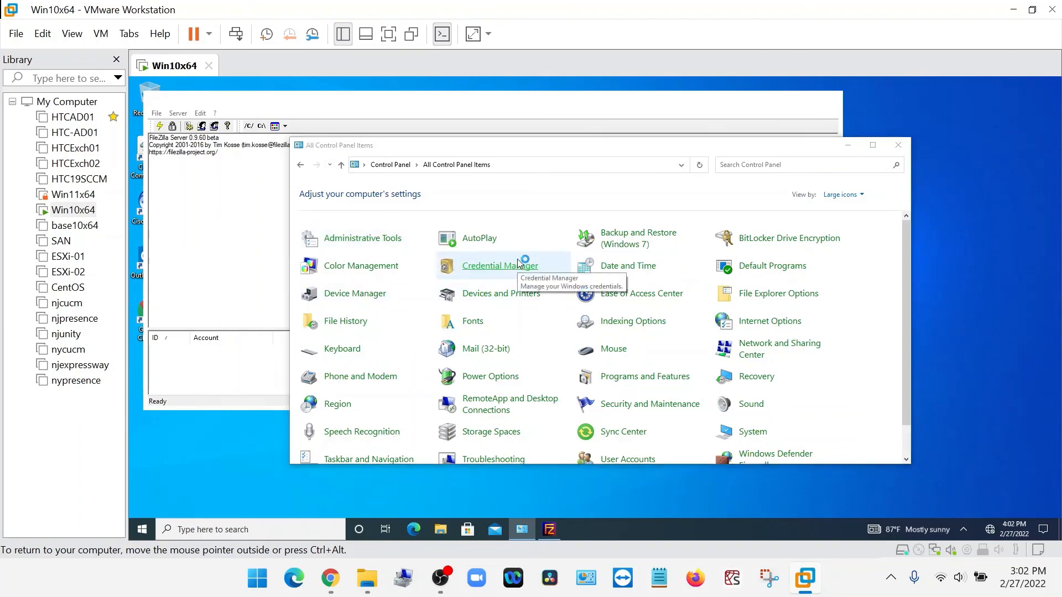
click(773, 108)
click(521, 311)
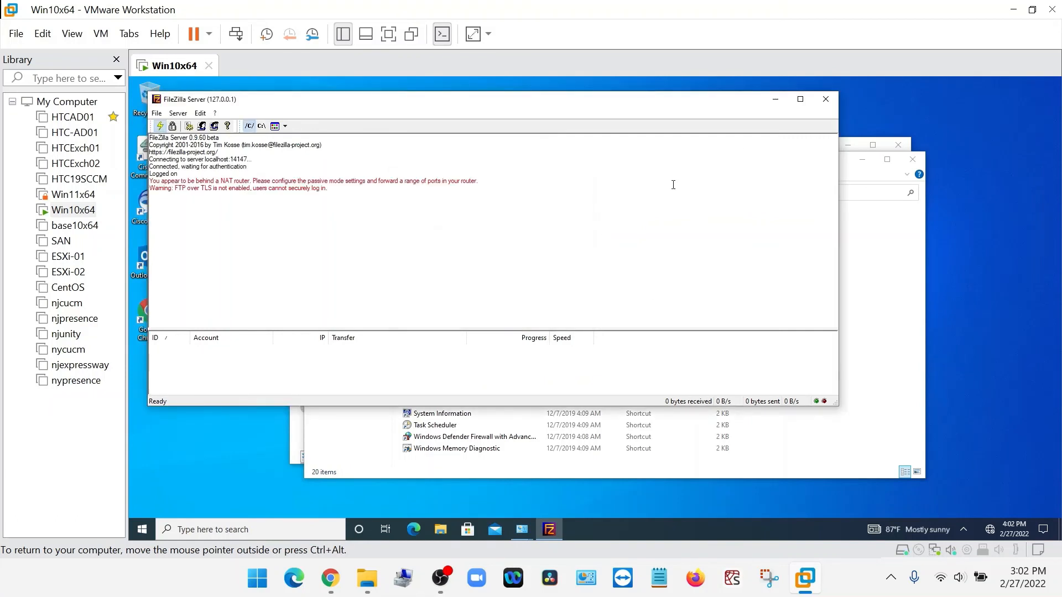
click(777, 101)
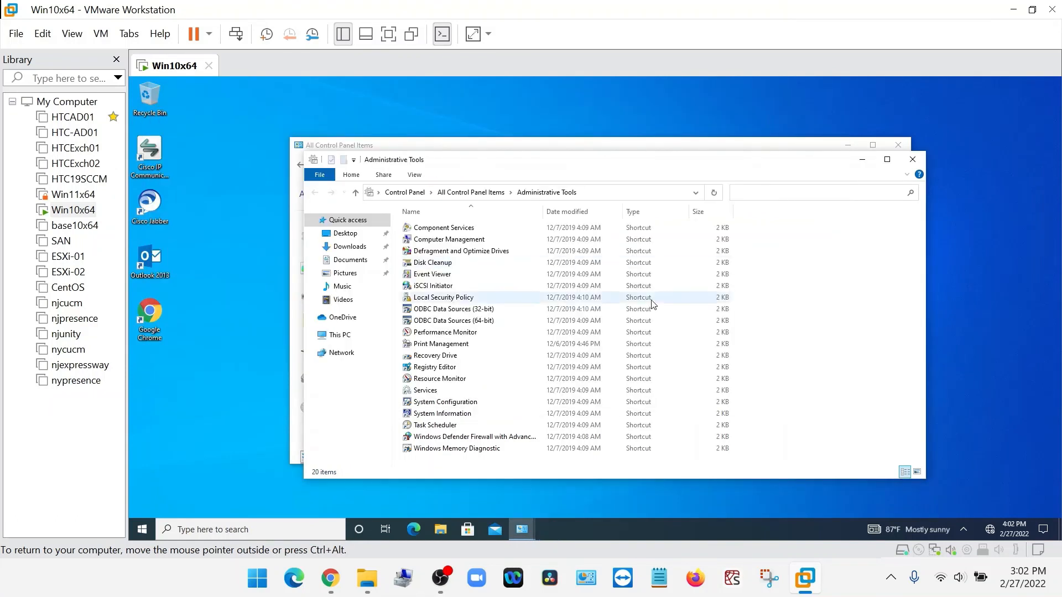
double_click(453, 242)
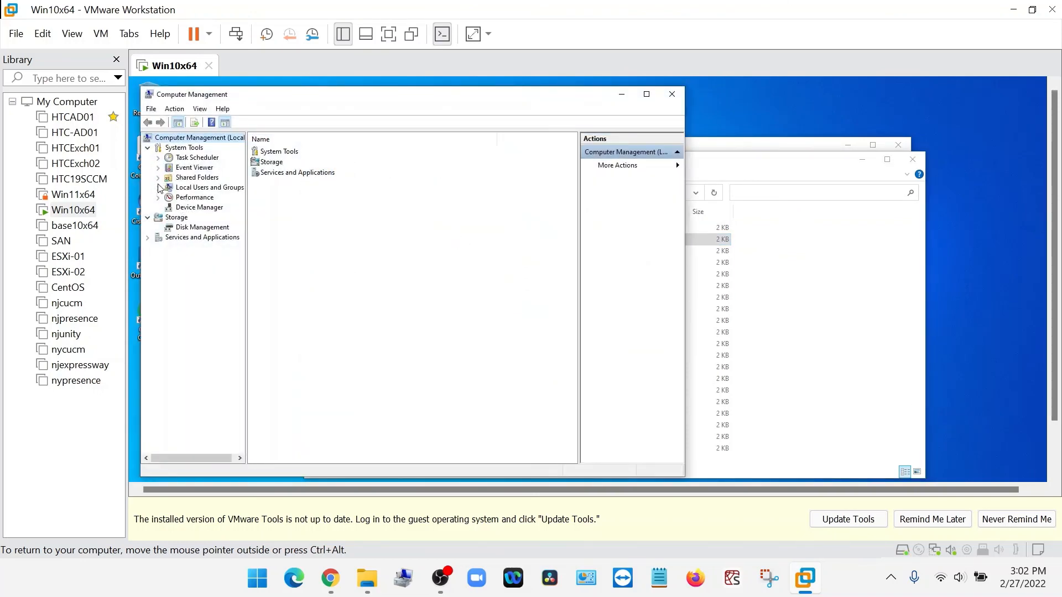
Examine the guest's network adapters in Device Manager, select vmxnet3 Ethernet Adapter, and minimize VMware Workstation.
click(183, 208)
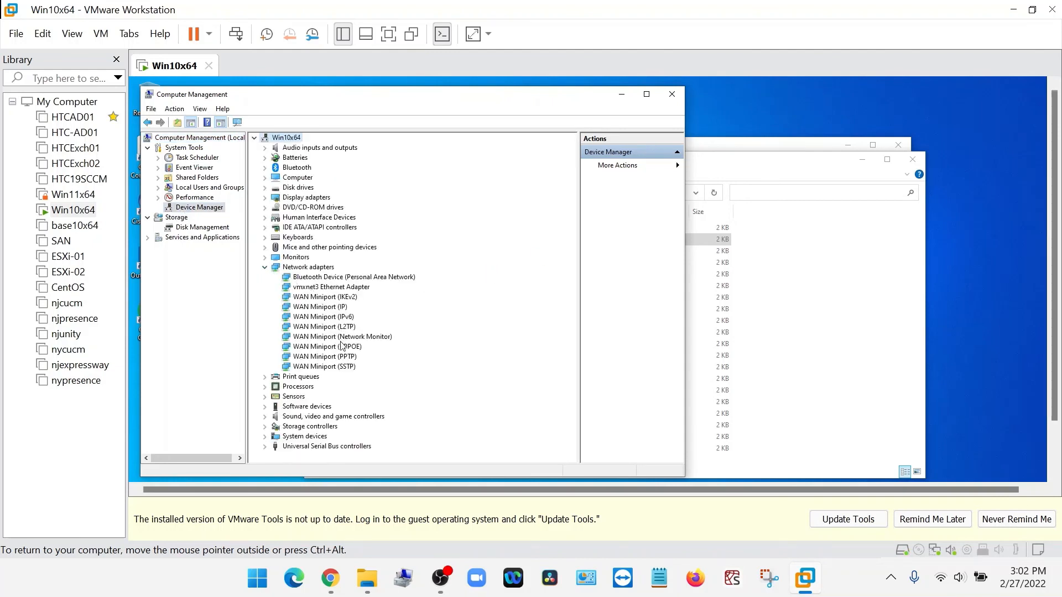
click(333, 287)
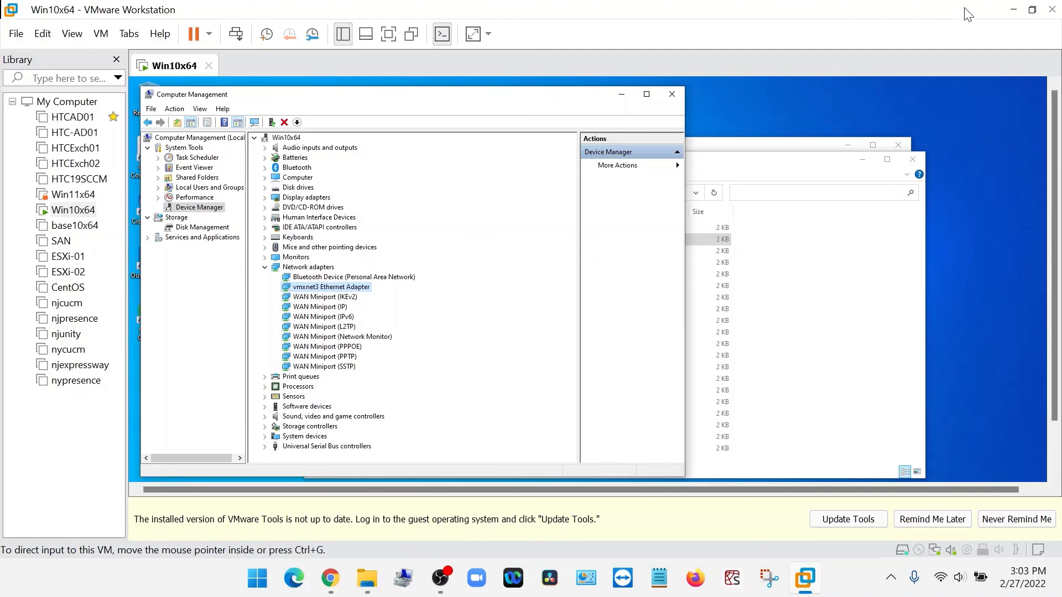
click(1013, 9)
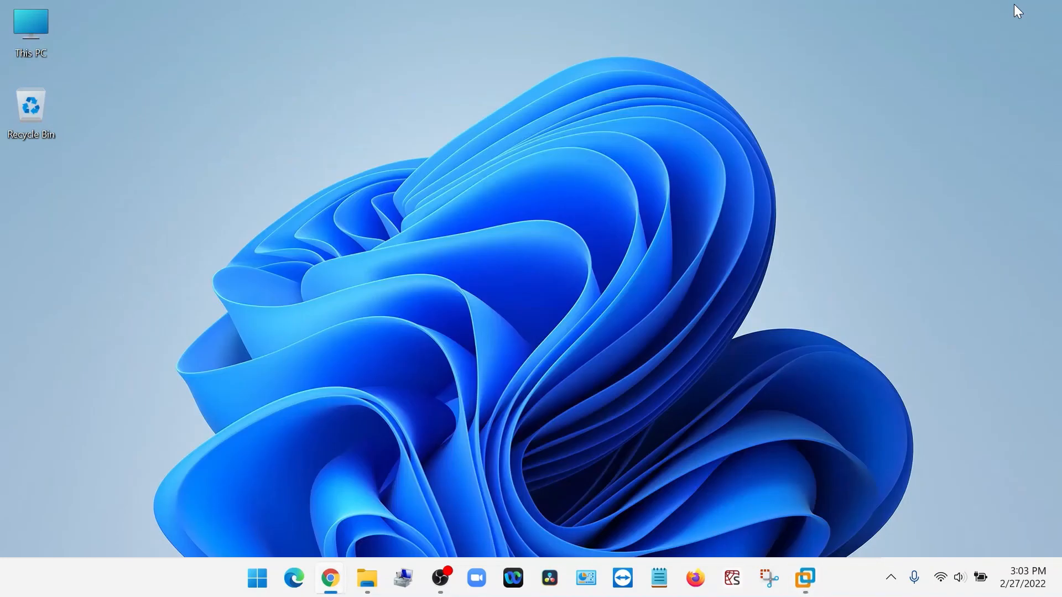